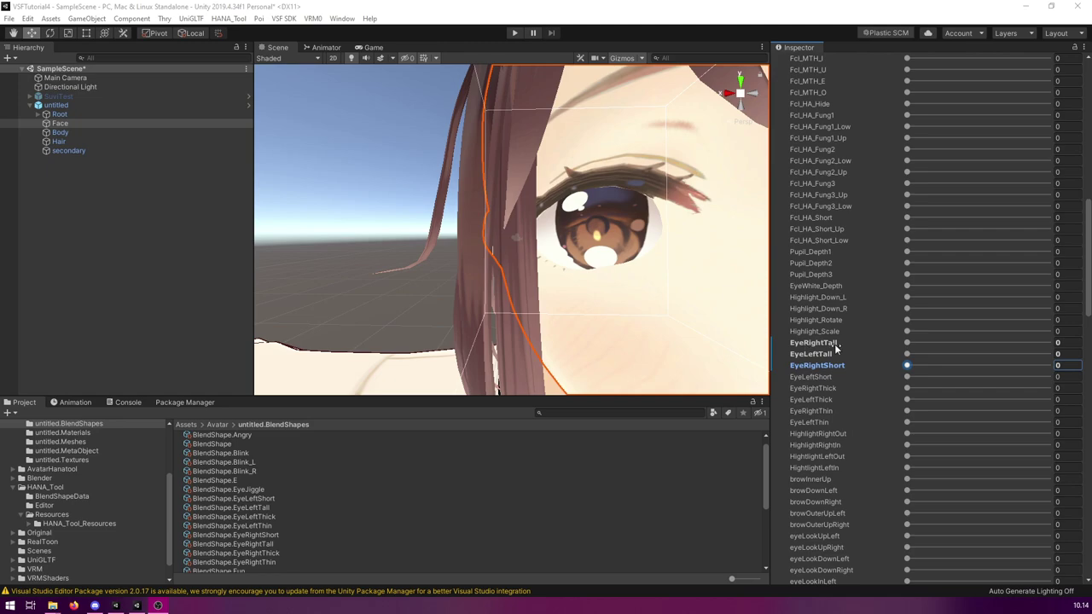
# Preview EyeRightTall, EyeRightThick and EyeRightThin on the Face mesh, leaving Thick and Thin at 0.
pyautogui.moveTo(907, 342)
pyautogui.mouseDown()
pyautogui.moveTo(1068, 355)
pyautogui.moveTo(877, 345)
pyautogui.moveTo(910, 366)
pyautogui.moveTo(1074, 378)
pyautogui.moveTo(888, 346)
pyautogui.mouseUp()
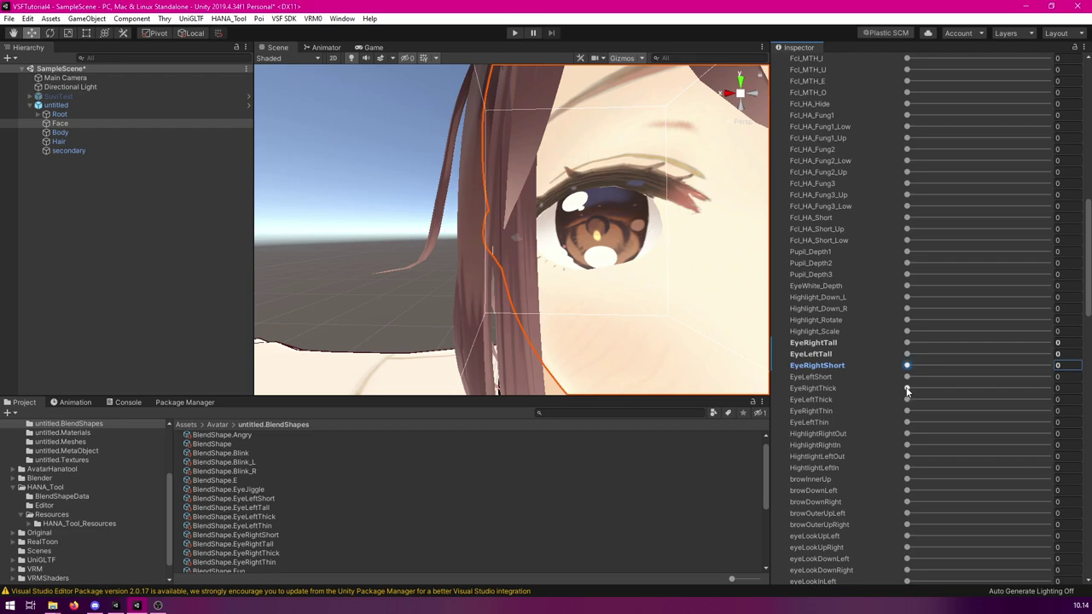
pyautogui.moveTo(908, 389)
pyautogui.mouseDown()
pyautogui.moveTo(1084, 400)
pyautogui.moveTo(889, 393)
pyautogui.mouseUp()
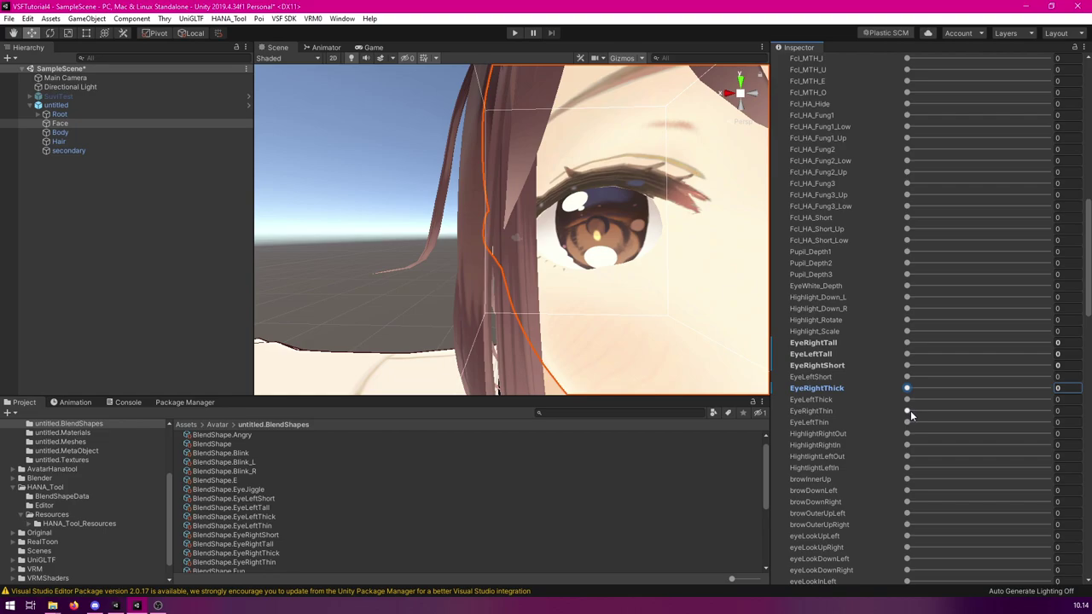
pyautogui.click(907, 411)
pyautogui.moveTo(909, 414)
pyautogui.mouseDown()
pyautogui.moveTo(1023, 412)
pyautogui.moveTo(891, 413)
pyautogui.mouseUp()
pyautogui.scroll(-3, 935, 378)
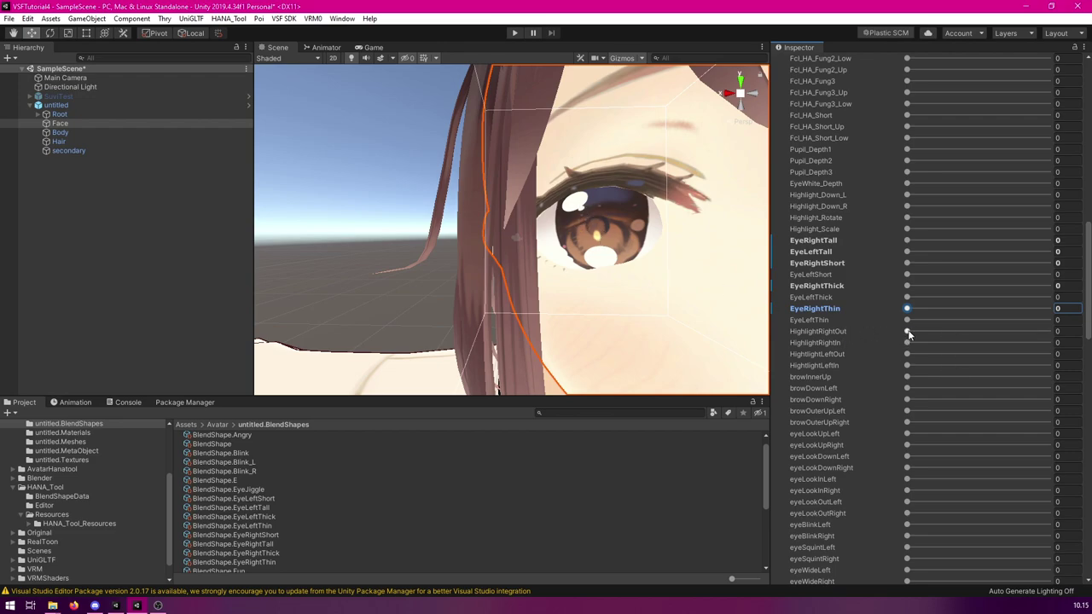
pyautogui.moveTo(908, 334); pyautogui.dragTo(874, 335)
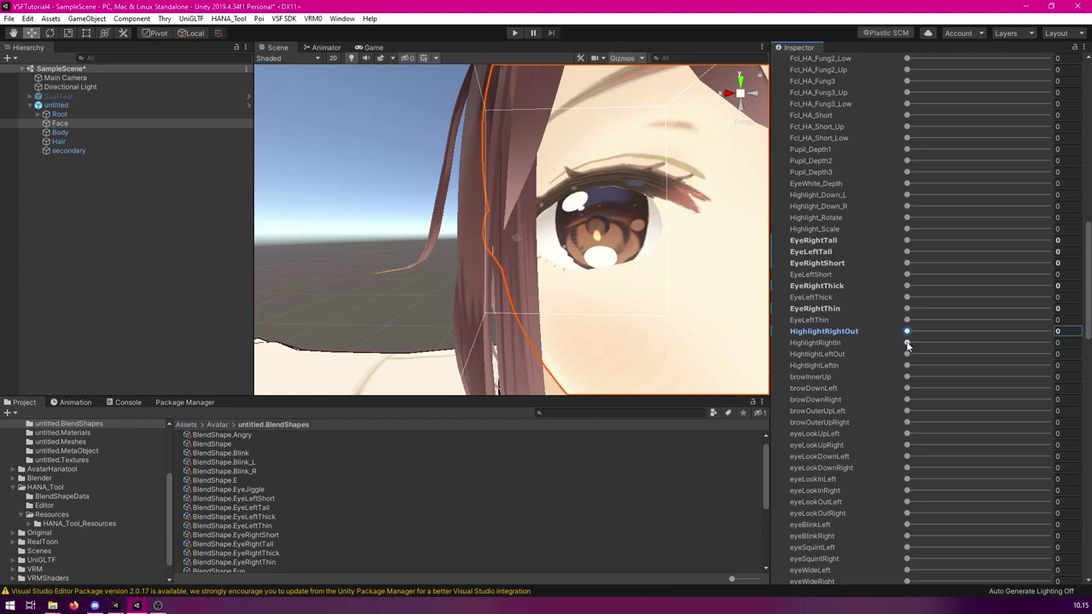
pyautogui.moveTo(908, 344)
pyautogui.mouseDown()
pyautogui.moveTo(1047, 342)
pyautogui.moveTo(907, 345)
pyautogui.mouseUp()
pyautogui.scroll(-3, 907, 345)
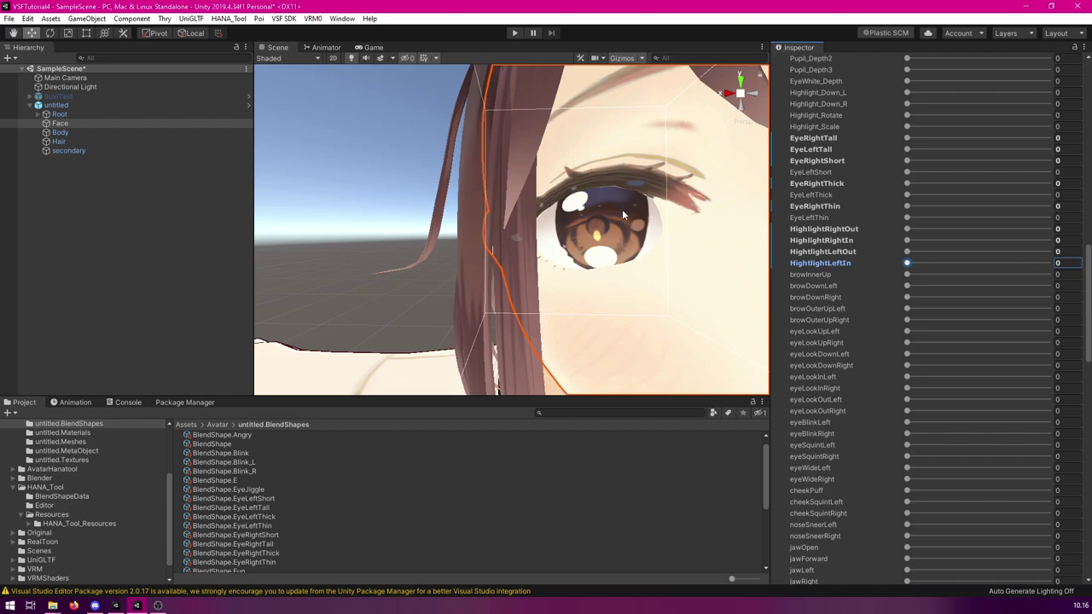
pyautogui.scroll(3, 897, 246)
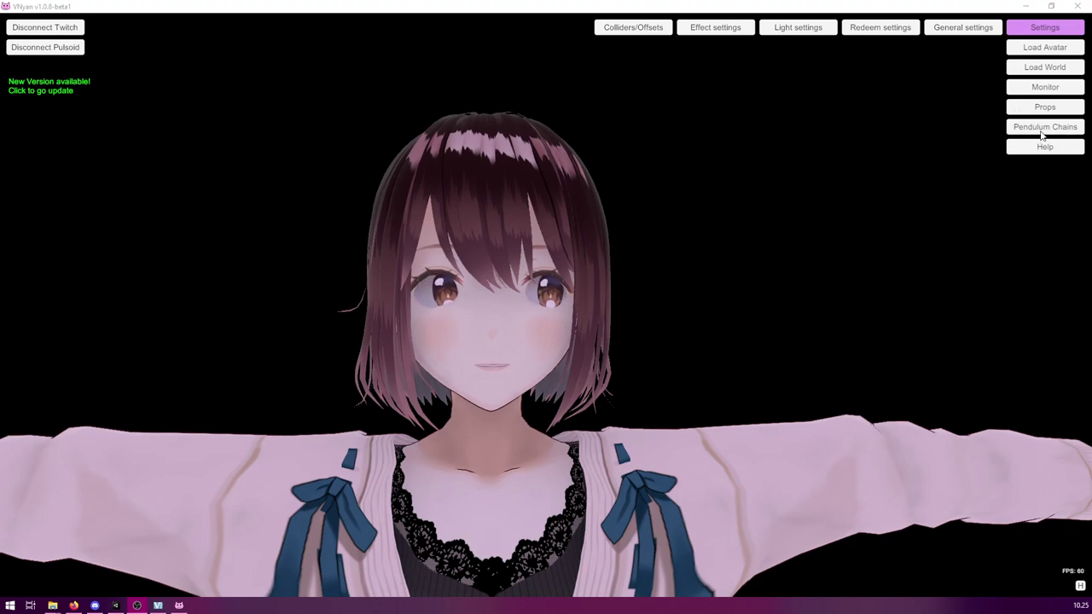
# Open Pendulum Chains, move the window off the face, and add a 4-pendulum chain.
pyautogui.click(1042, 128)
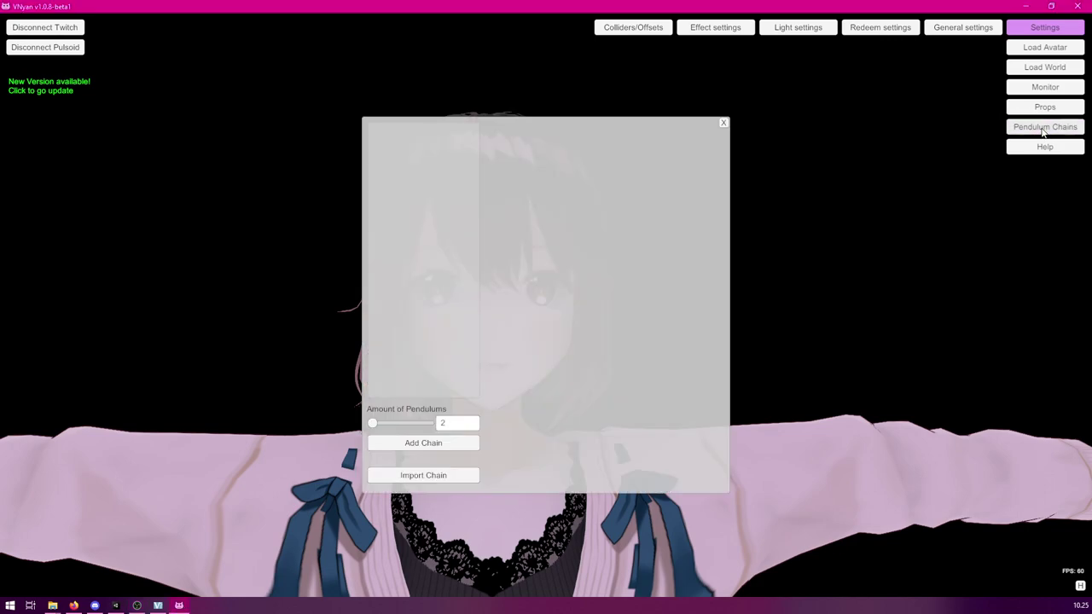
pyautogui.moveTo(603, 151); pyautogui.dragTo(790, 88)
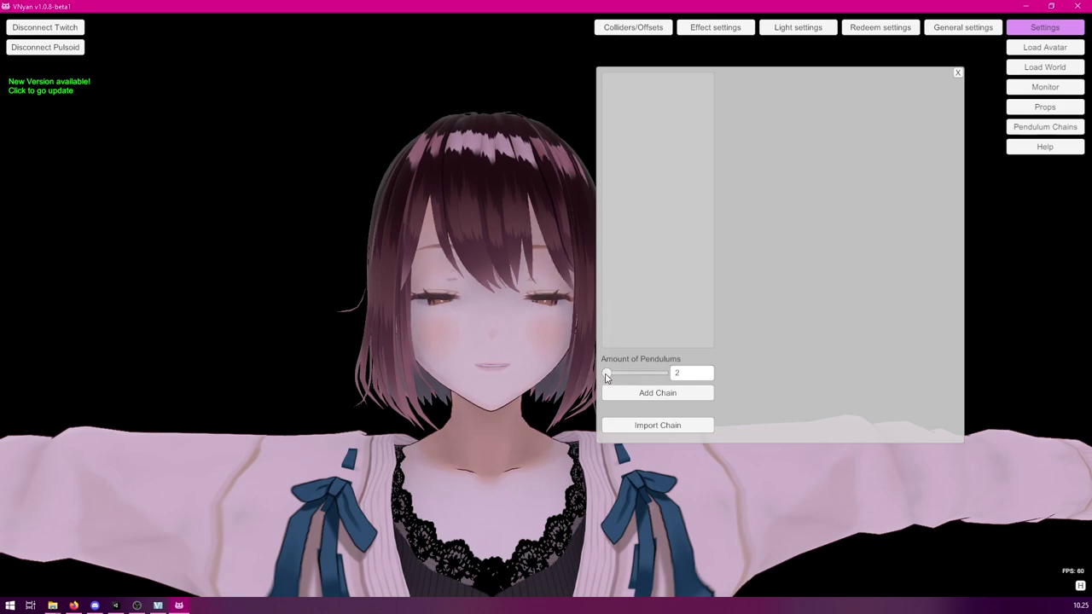
pyautogui.moveTo(607, 379); pyautogui.dragTo(619, 377)
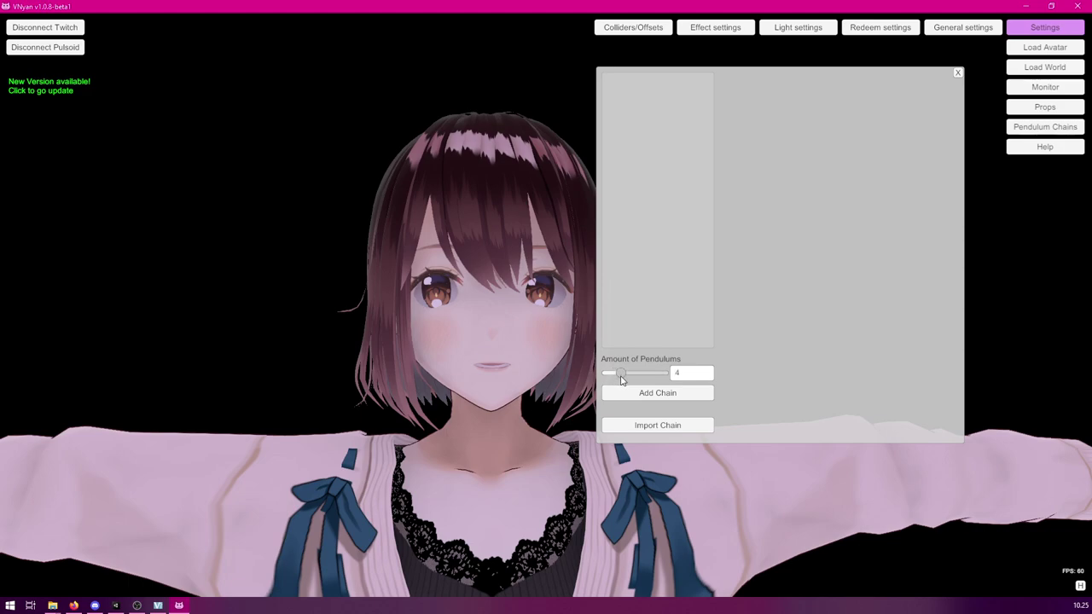
pyautogui.click(671, 394)
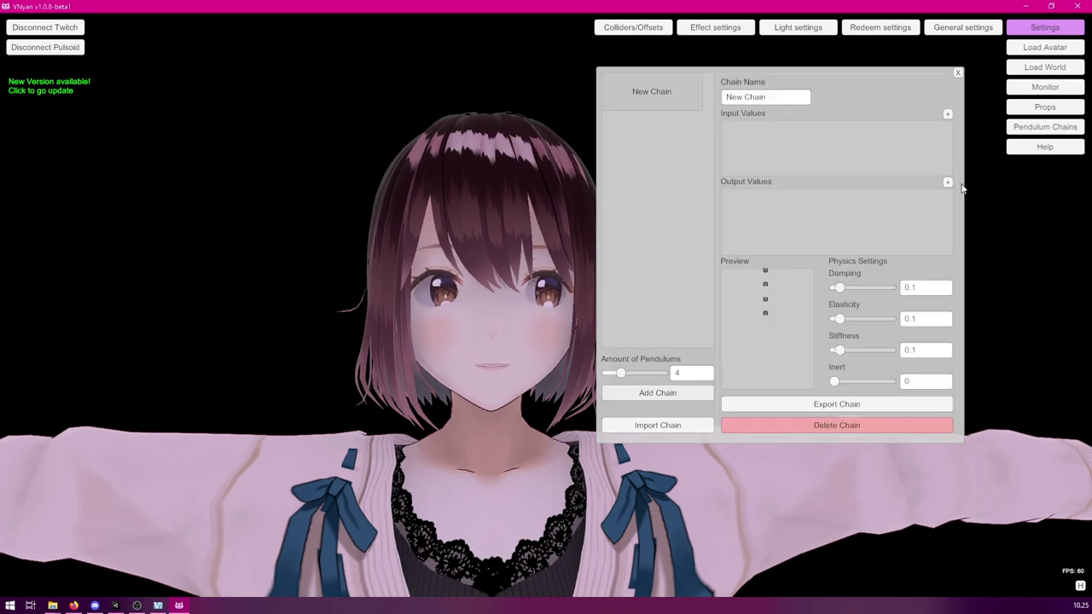
# Rename 'New Chain' to BlinkJiggle and add an input value to it.
pyautogui.click(774, 104)
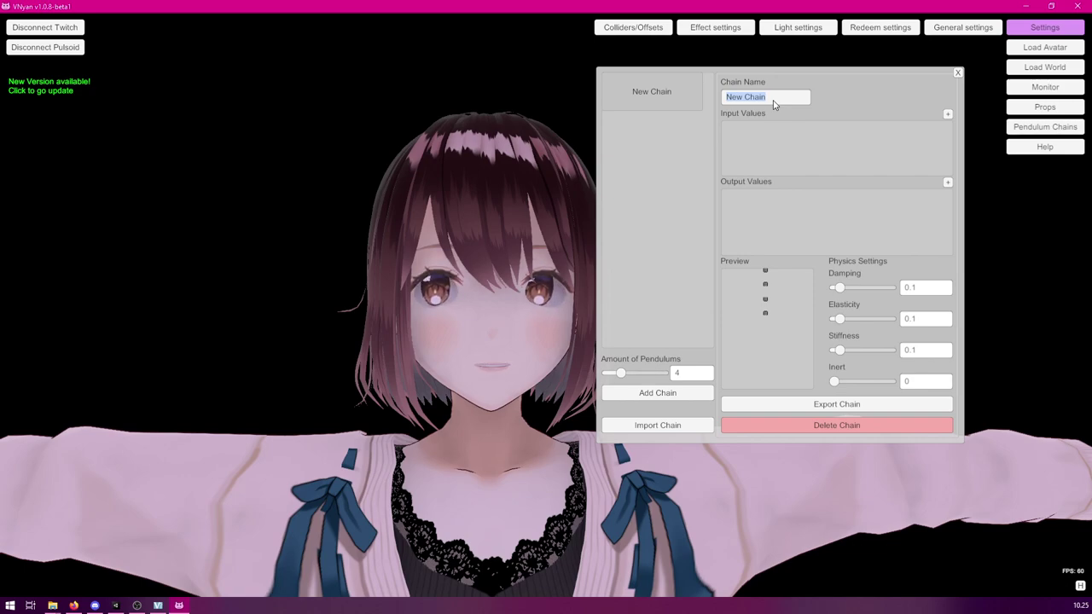
pyautogui.write('BlinkJiggle')
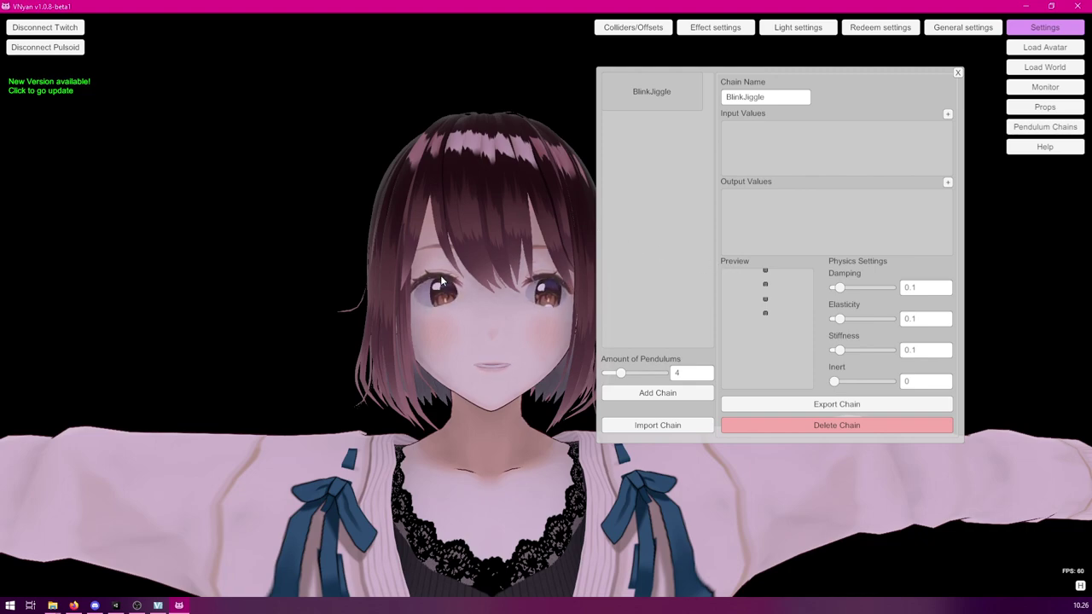
pyautogui.click(948, 114)
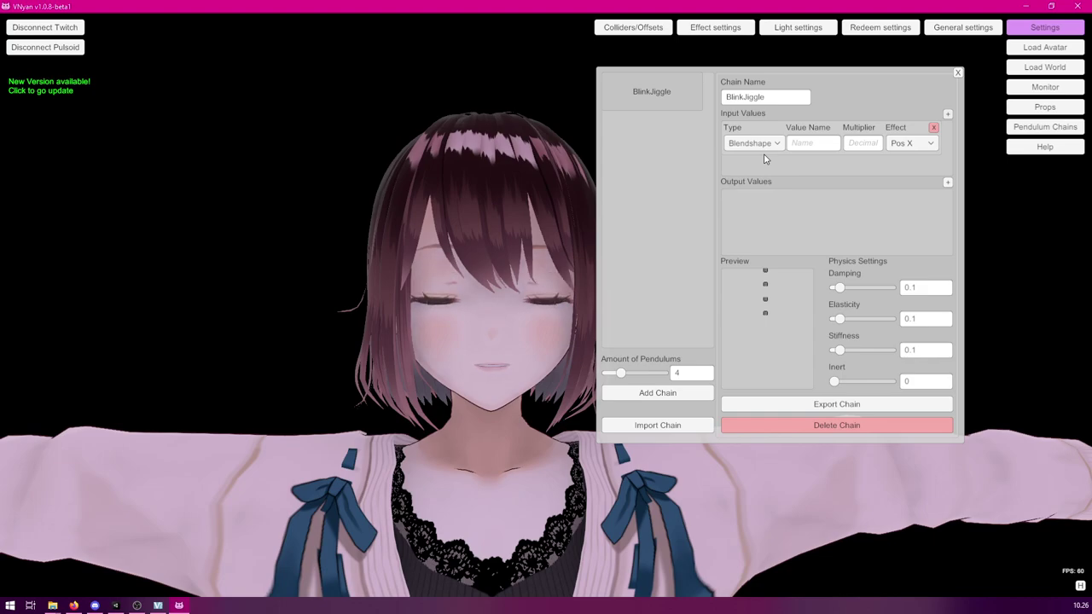
# Enter Blink_R as the input's blendshape value name and bring up the blendshape monitor.
pyautogui.click(817, 143)
pyautogui.write('Blink_R')
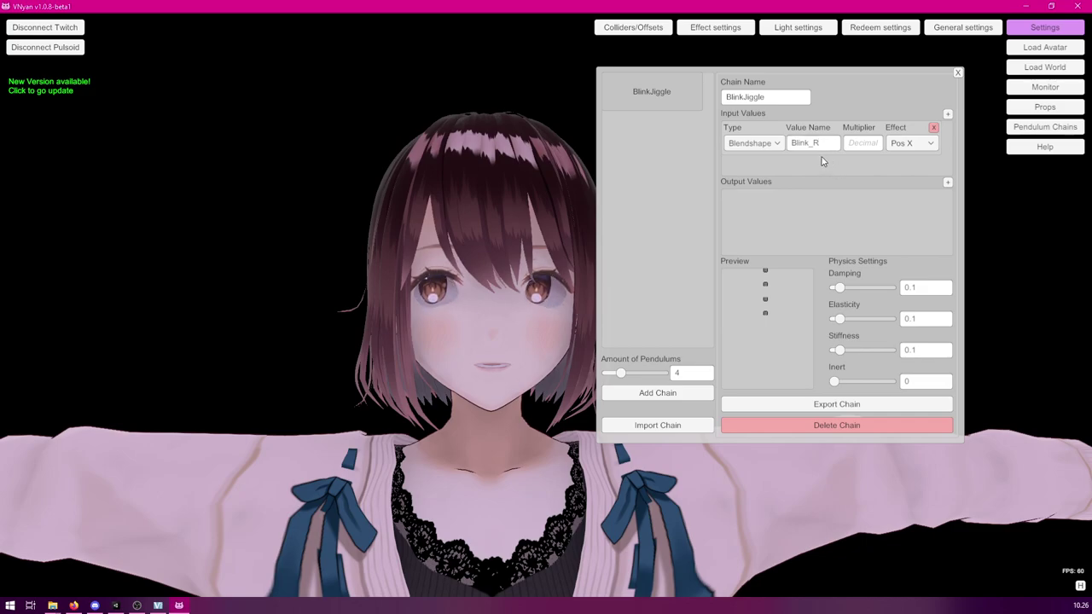
pyautogui.click(1028, 90)
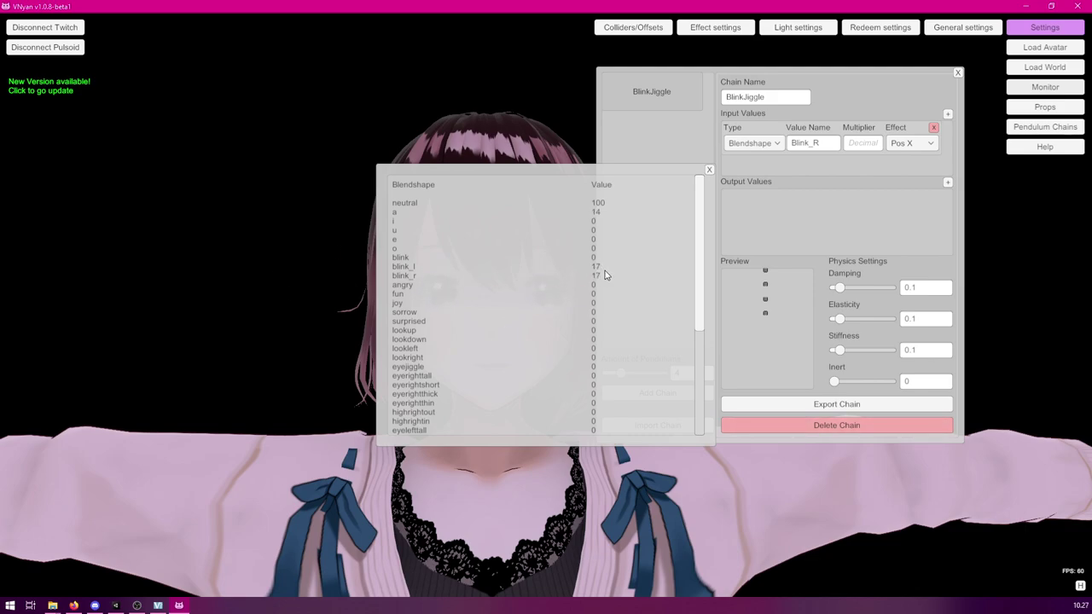
# Close the blendshape monitor and add an output value entry to BlinkJiggle.
pyautogui.click(709, 169)
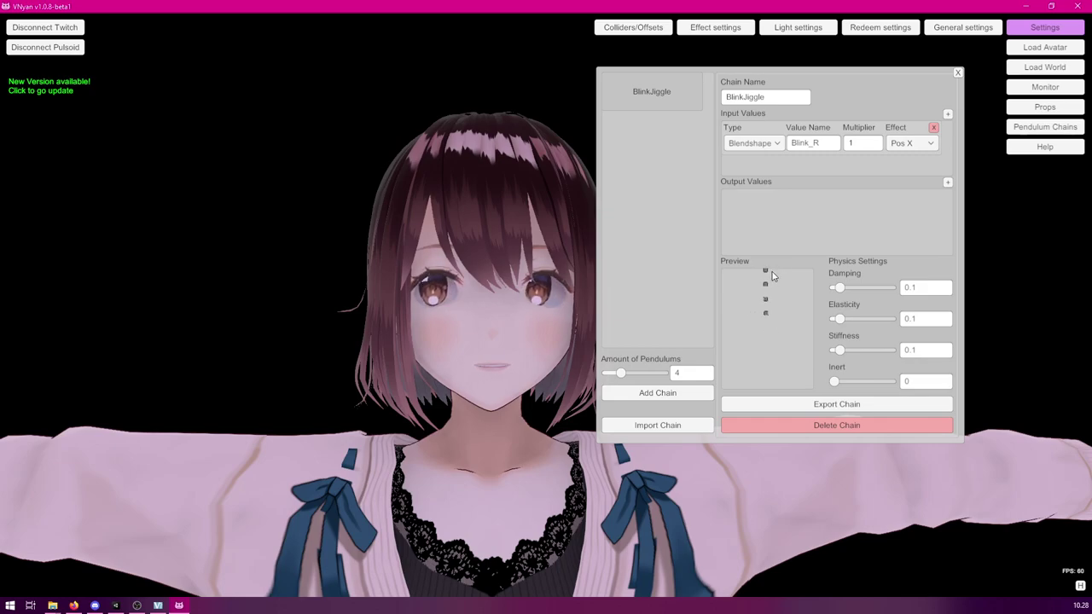
pyautogui.click(947, 183)
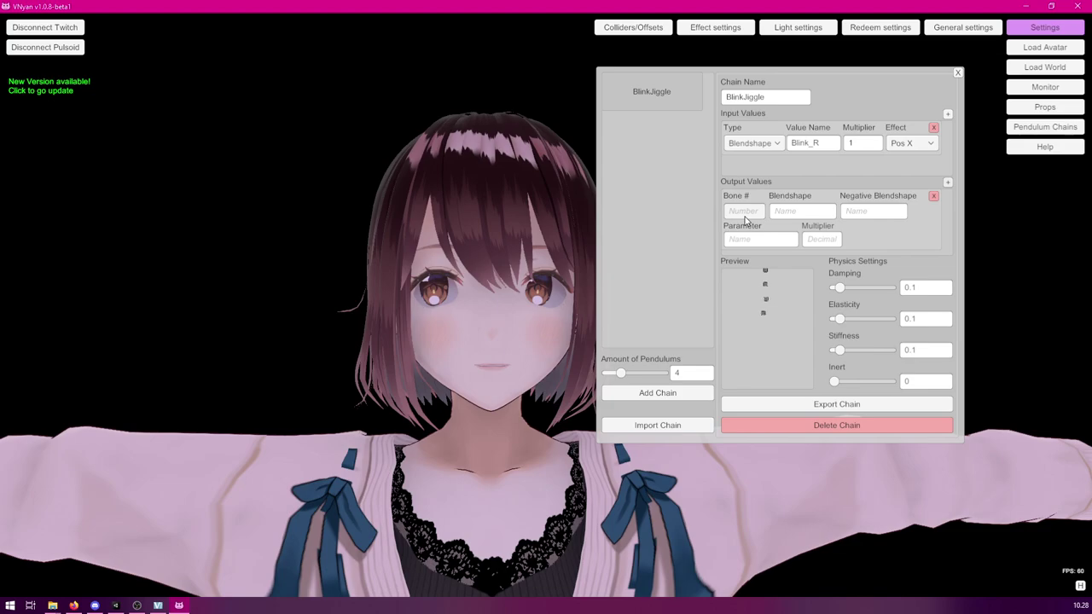
# Select the new output entry's Bone # field.
pyautogui.click(745, 217)
# Set the output to bone 3, blendshape eyerighttall, negative blendshape eyerightshort.
pyautogui.write('3')
pyautogui.click(786, 217)
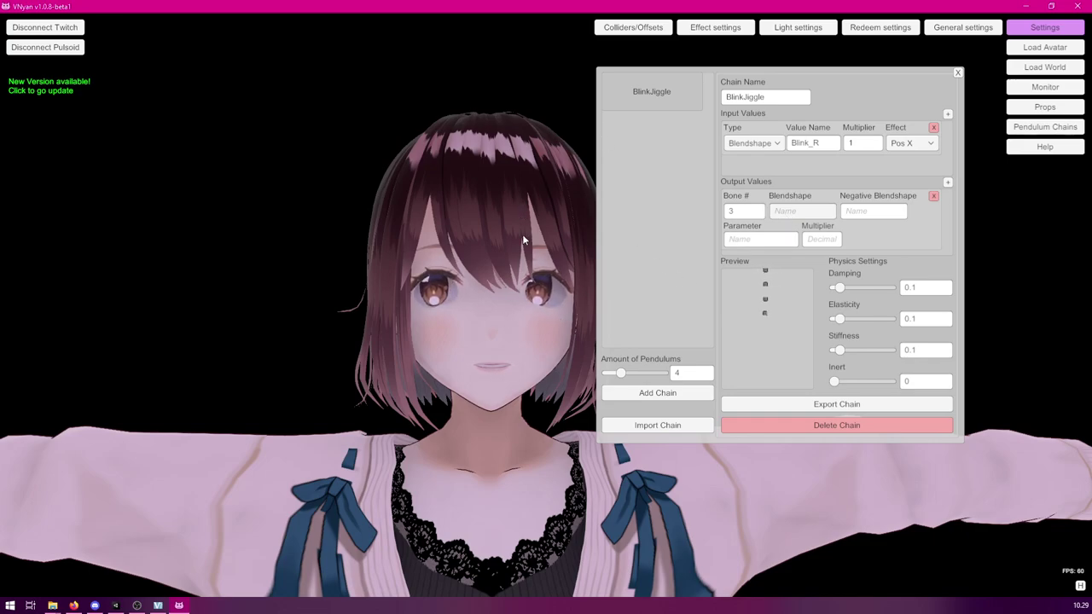
pyautogui.write('eyerighttall')
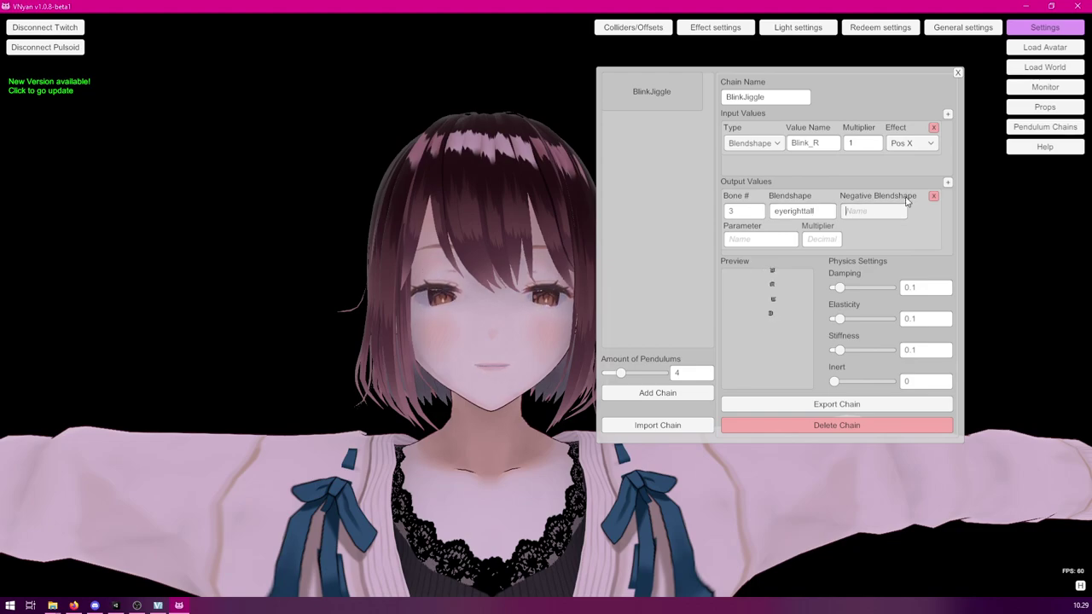
pyautogui.write('eyerightshort')
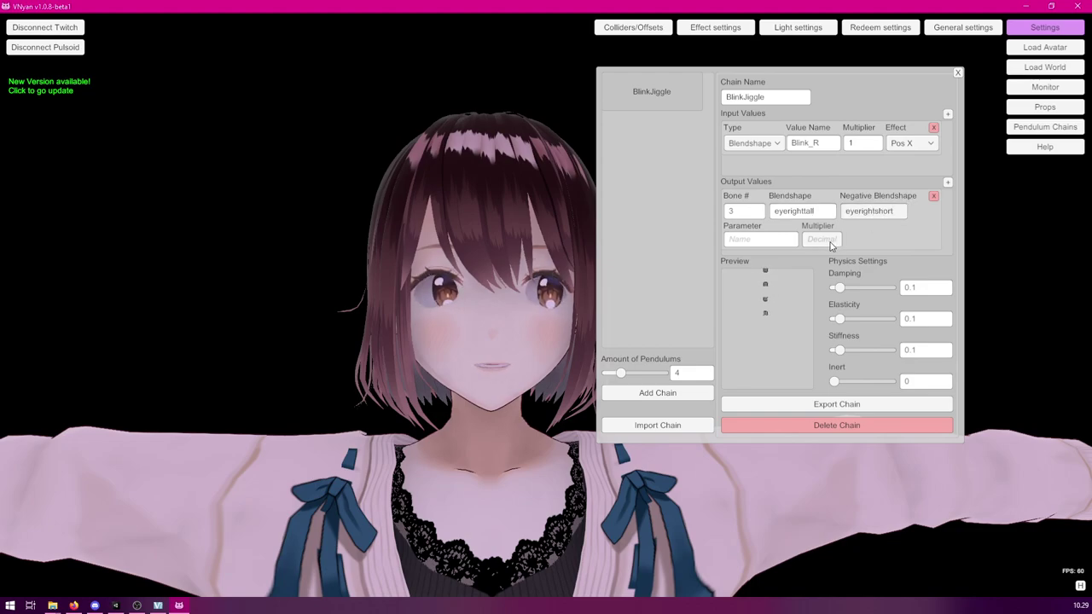
# Try output multipliers 1, 10 and 0.3, then clear the field for 0.7.
pyautogui.click(821, 240)
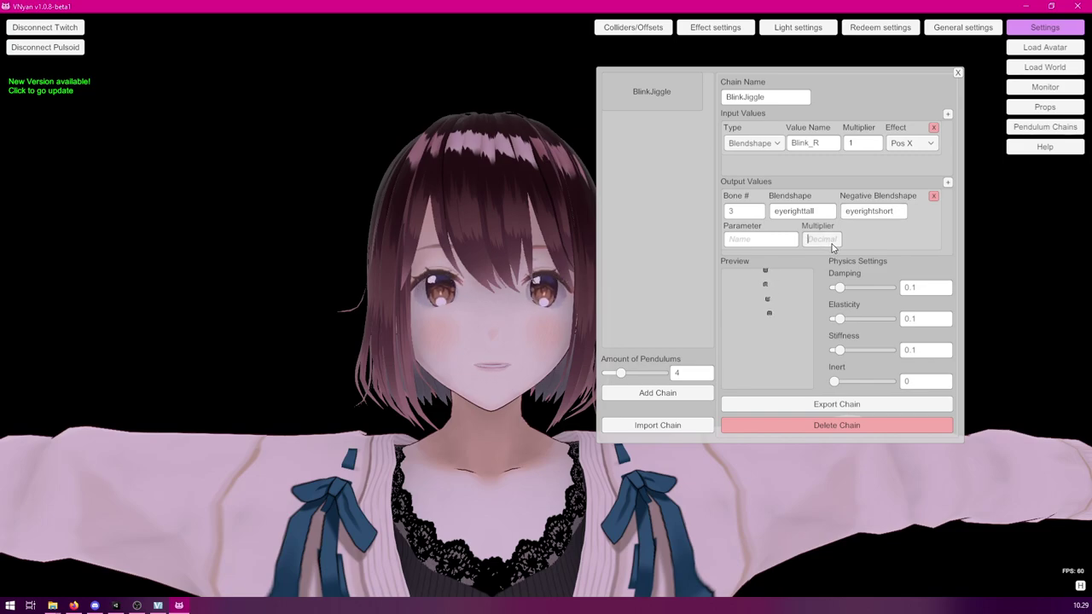
pyautogui.write('1')
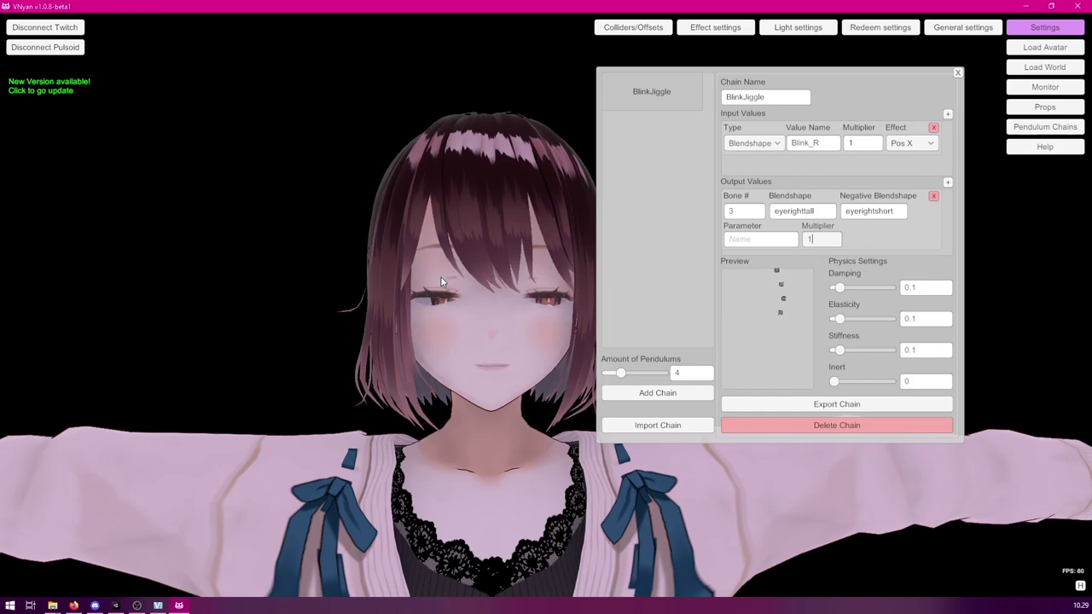
pyautogui.write('0')
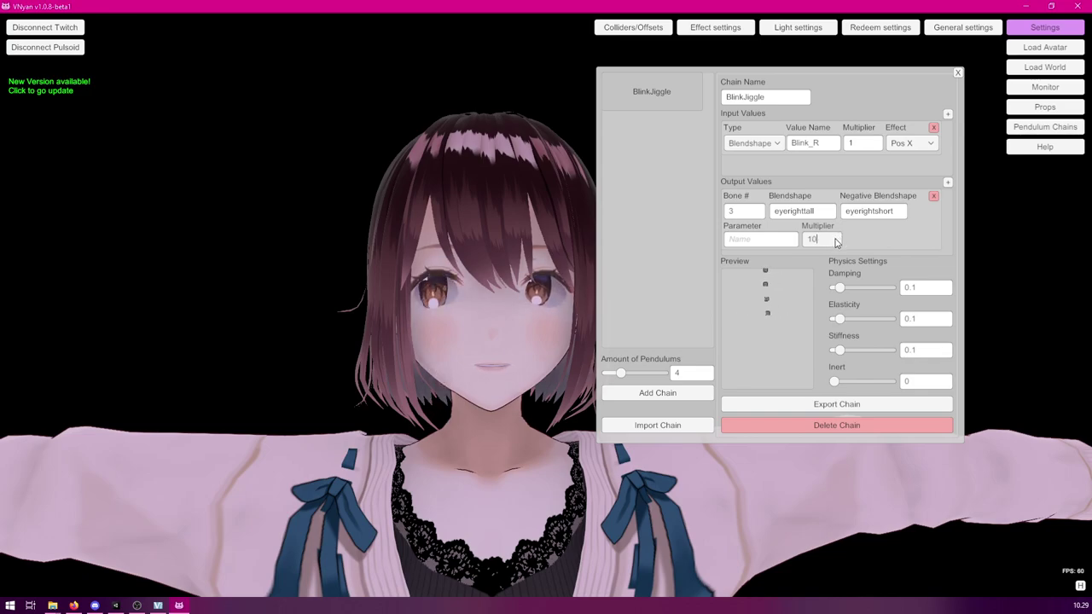
pyautogui.press('BackSpace')
pyautogui.press('BackSpace')
pyautogui.write('0')
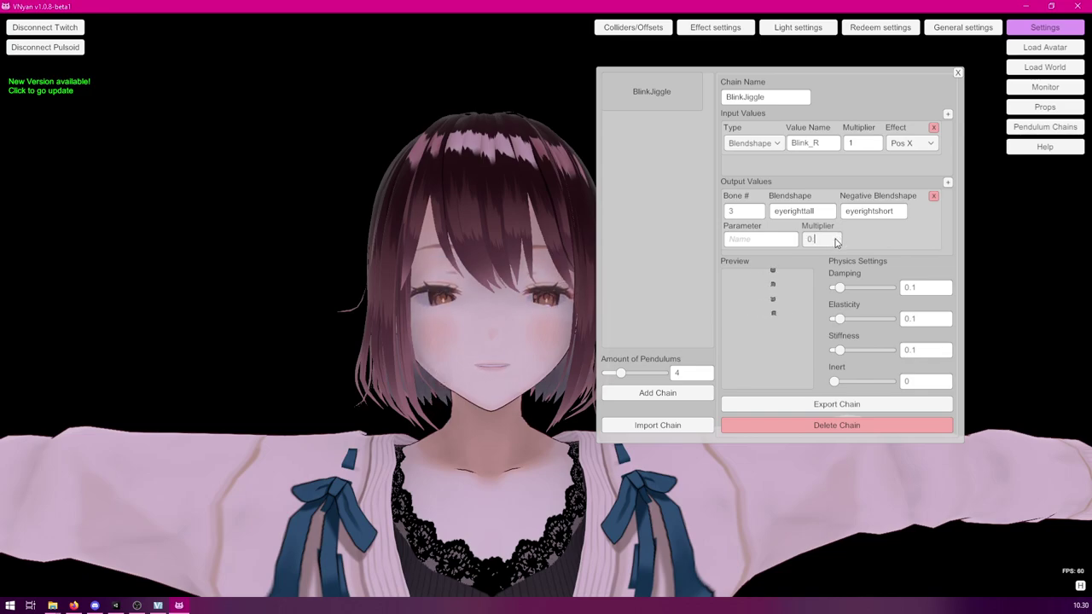
pyautogui.write('.3')
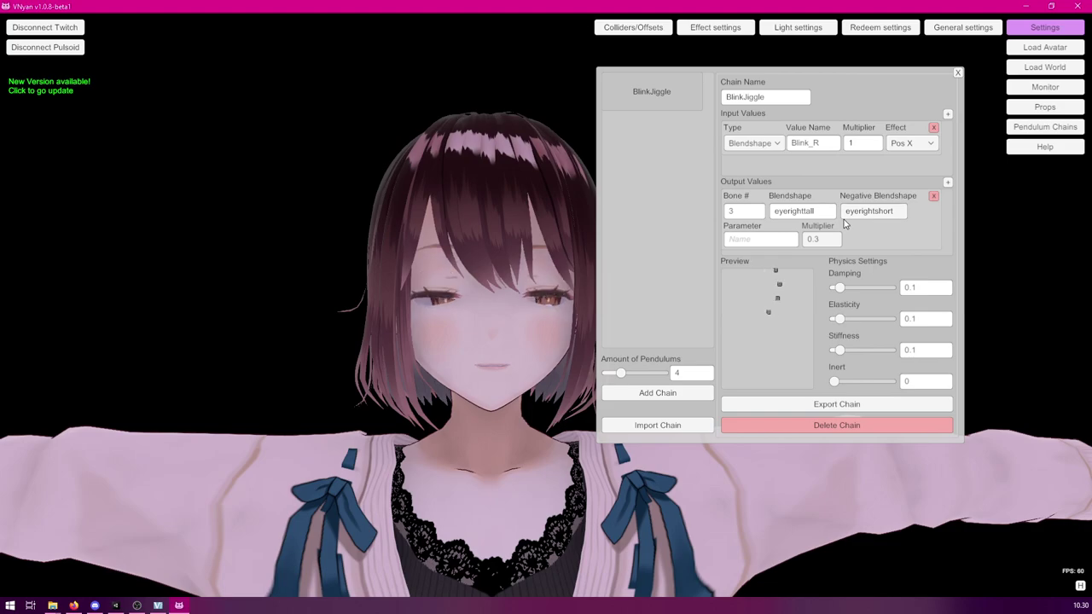
pyautogui.click(834, 239)
pyautogui.press('BackSpace')
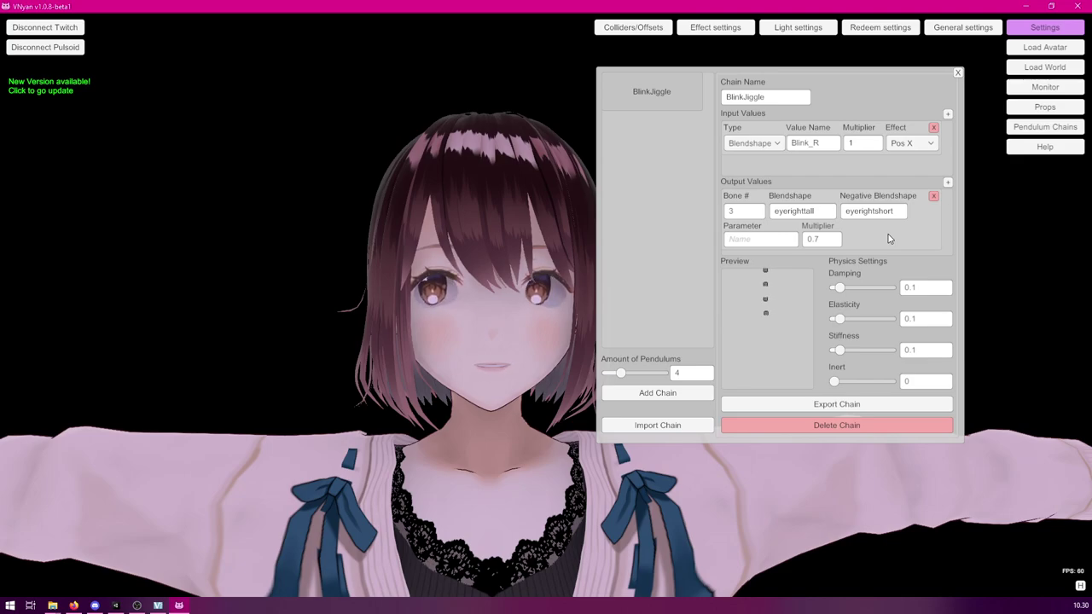
# Add a bone 4 output: blendshape eyerightthick, negative eyerightthin, multiplier 0.5.
pyautogui.click(949, 183)
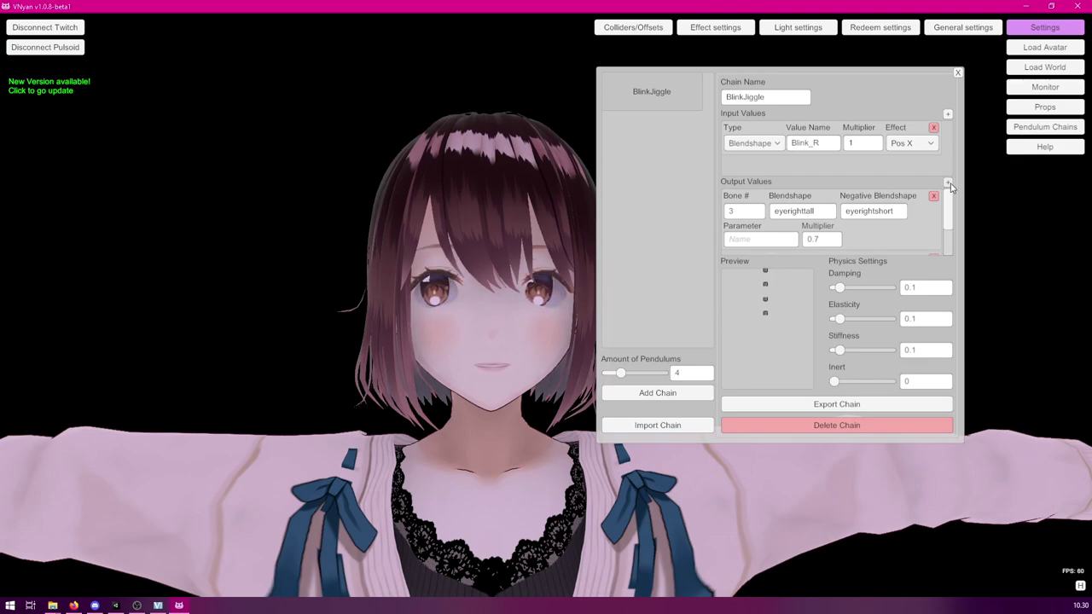
pyautogui.scroll(-2, 945, 205)
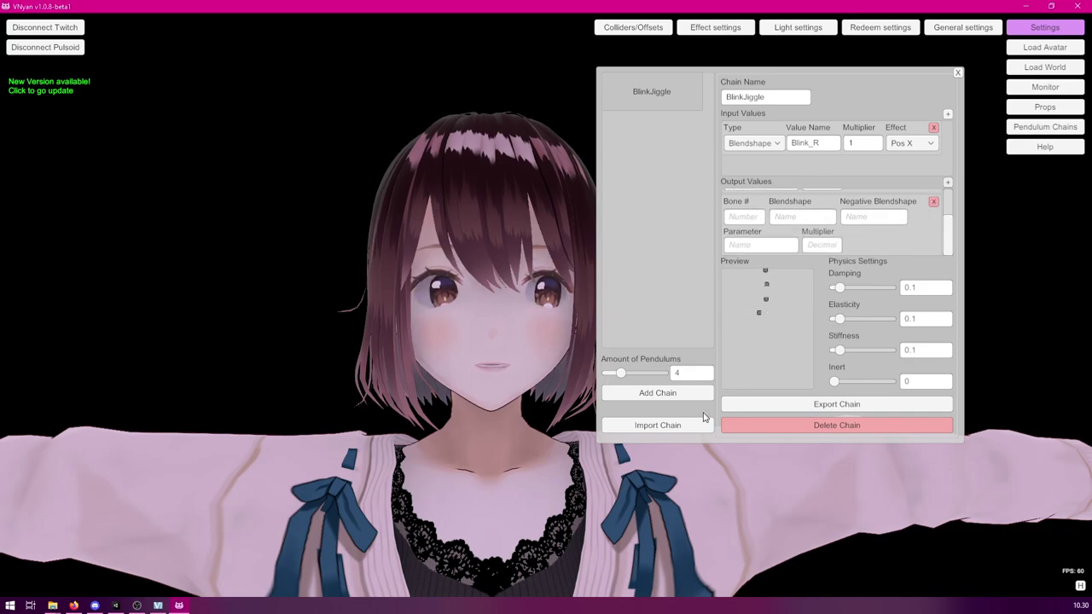
pyautogui.click(751, 220)
pyautogui.write('4')
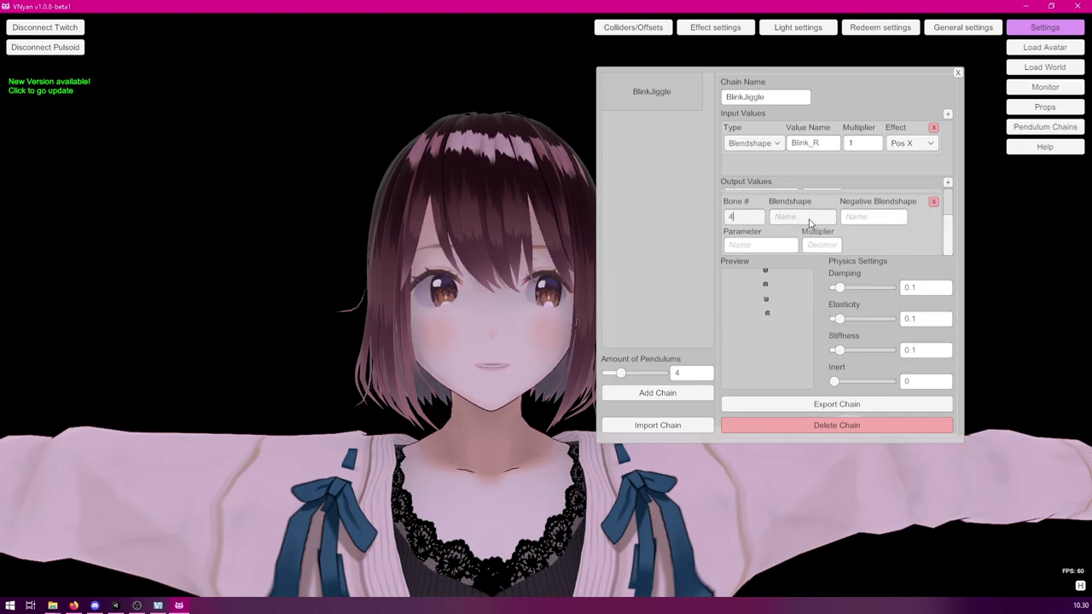
pyautogui.click(809, 219)
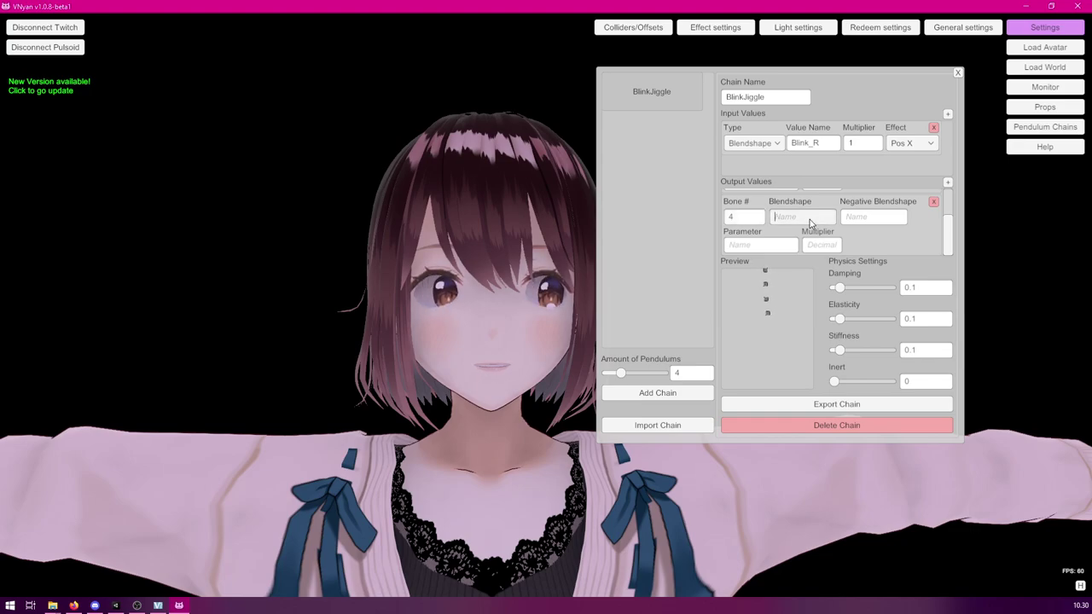
pyautogui.write('eyerightthick')
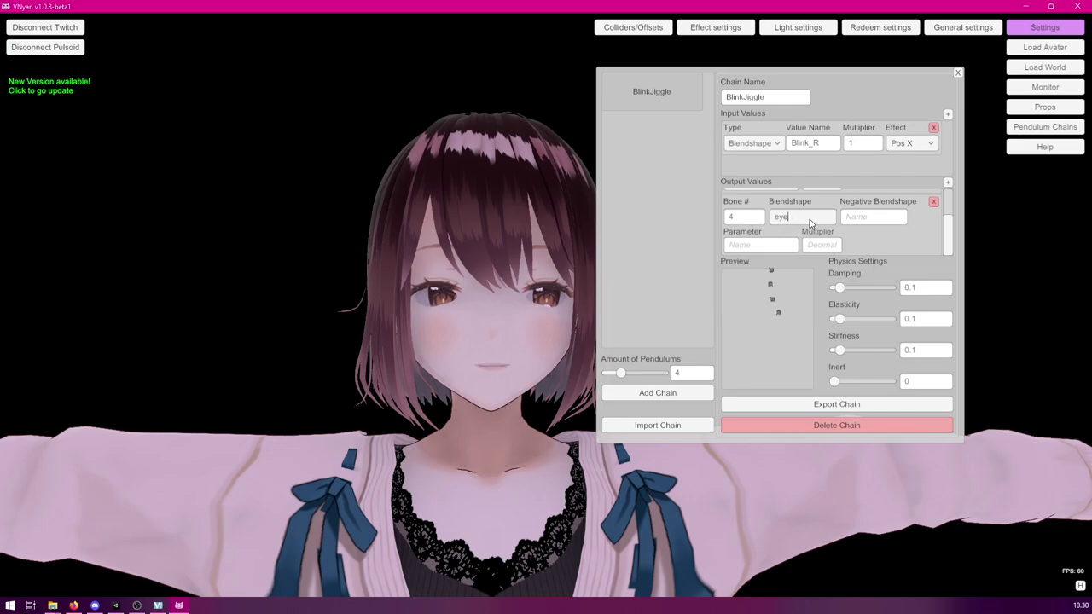
pyautogui.click(866, 217)
pyautogui.write('eyerightthin')
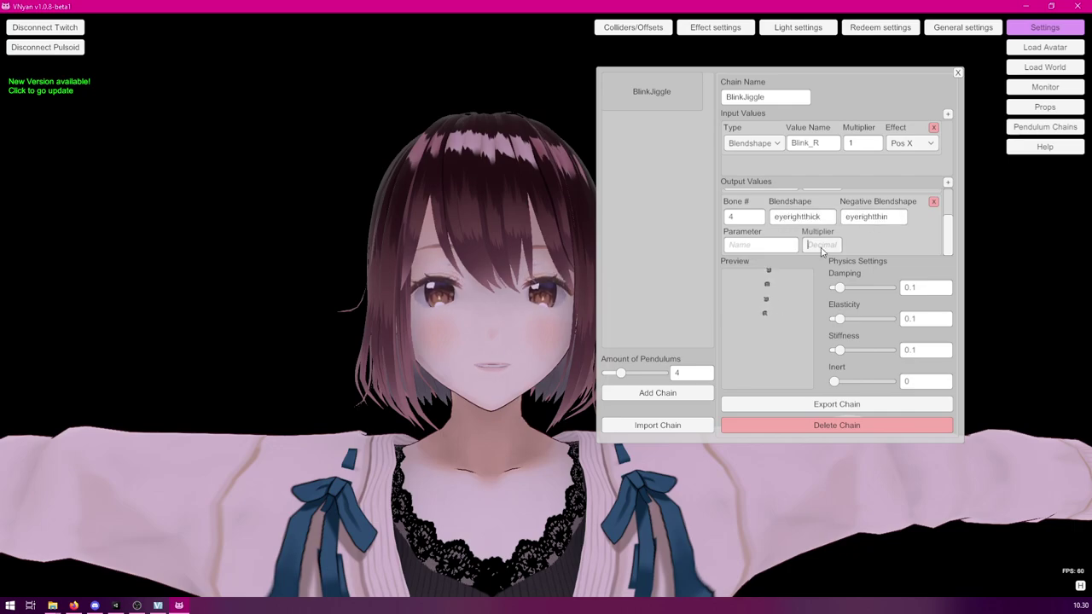
pyautogui.press('Tab')
pyautogui.press('Tab')
pyautogui.write('1')
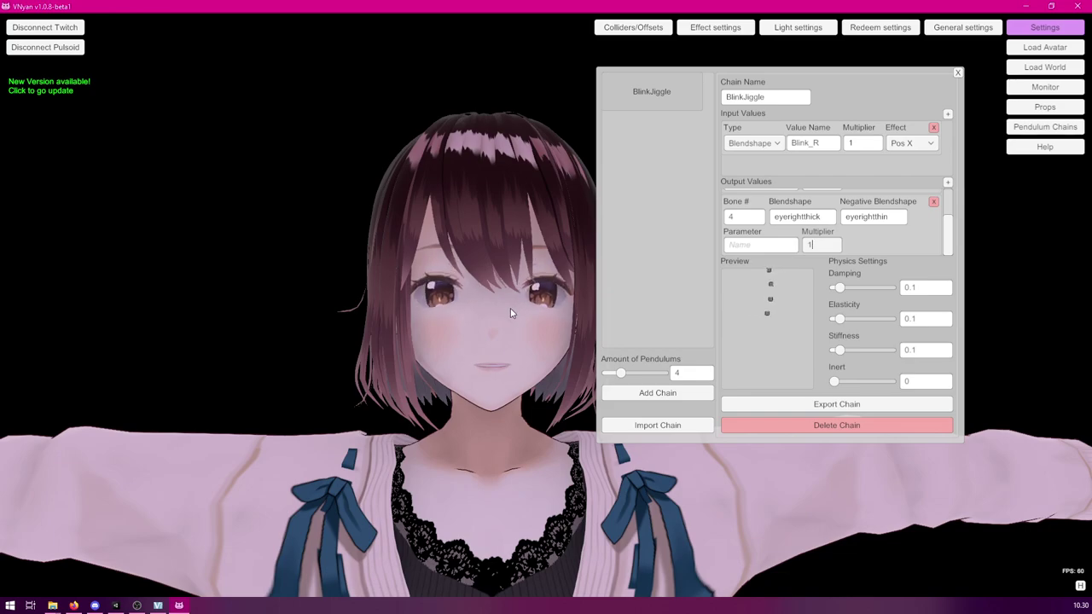
pyautogui.press('BackSpace')
pyautogui.write('0.5')
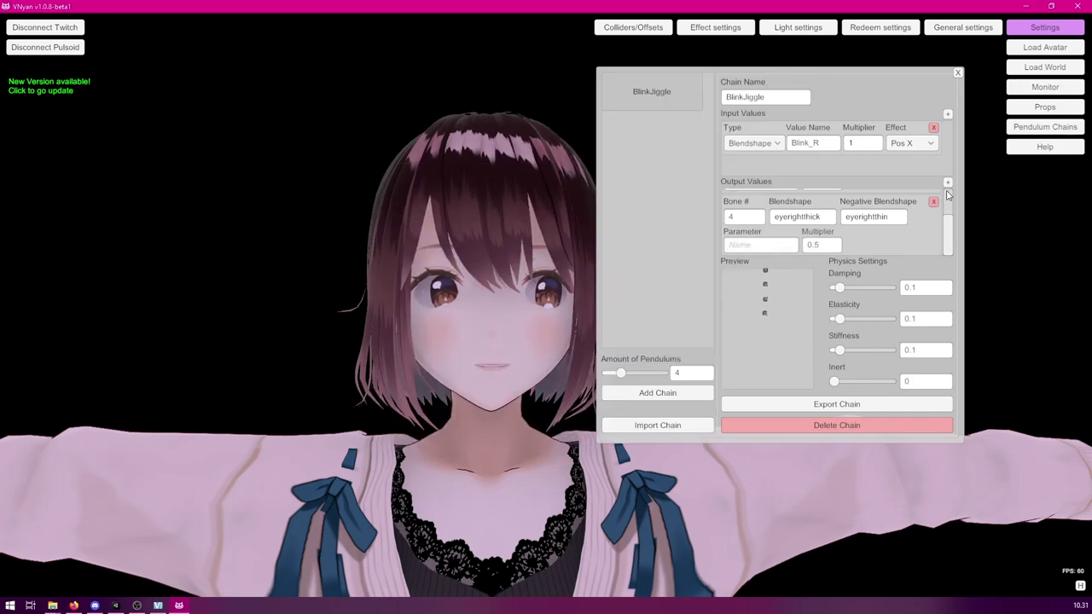
# Set the third output to bone 3, blendshape highrightout, negative blendshape highrightin.
pyautogui.scroll(2, 853, 227)
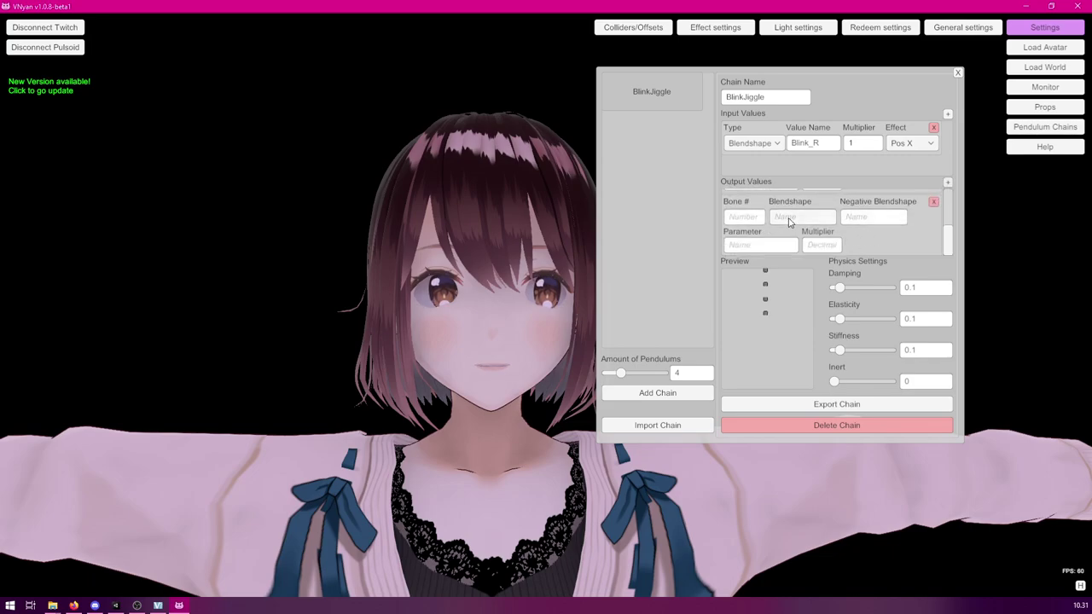
pyautogui.click(738, 219)
pyautogui.write('3')
pyautogui.click(807, 220)
pyautogui.write('hig')
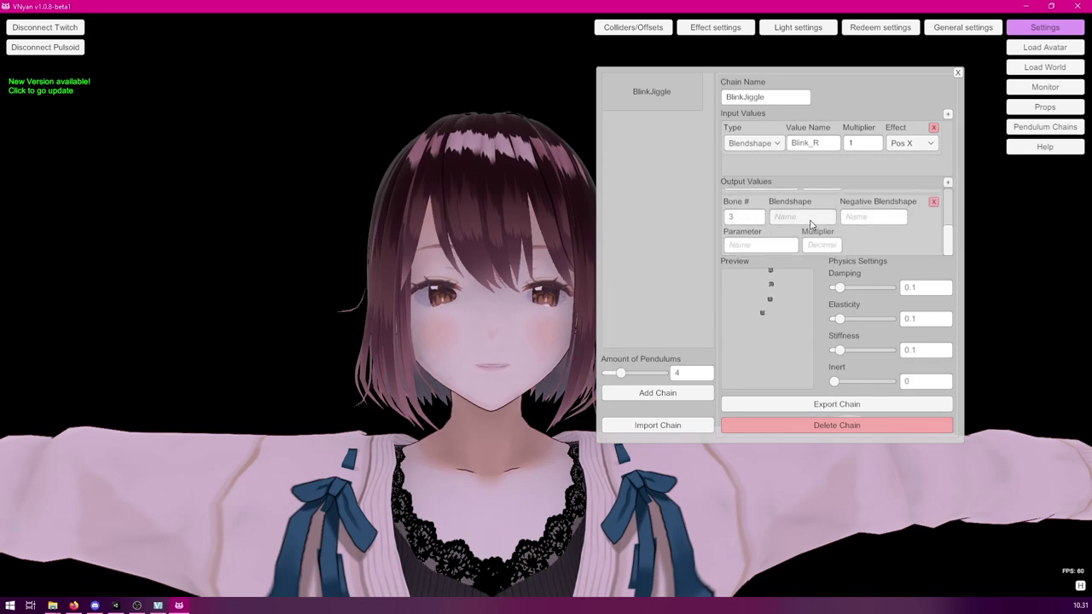
pyautogui.write('hrightout')
pyautogui.click(860, 218)
pyautogui.write('high')
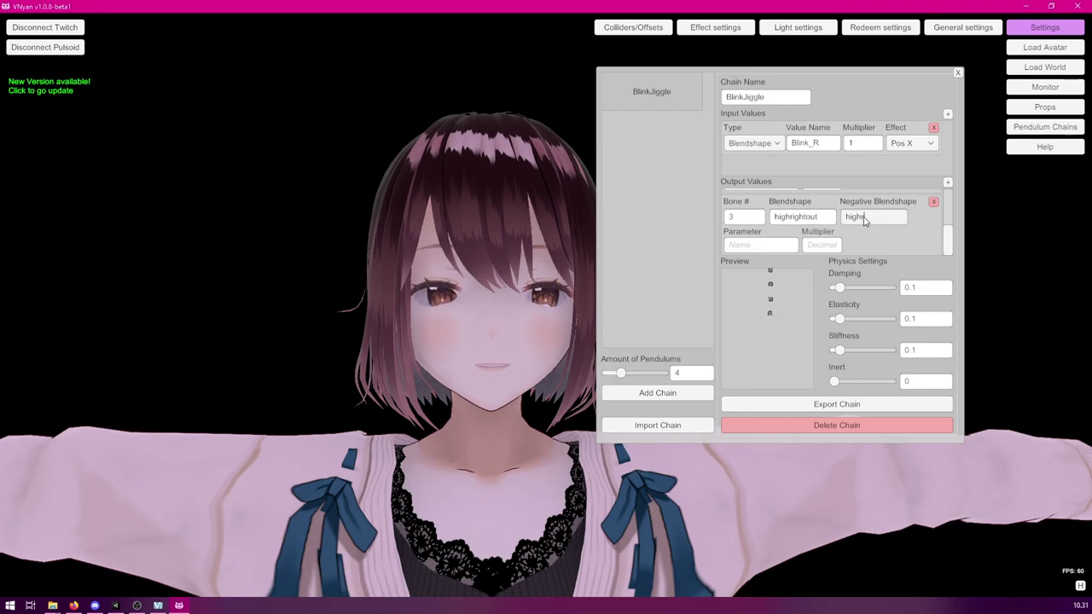
pyautogui.write('rightin')
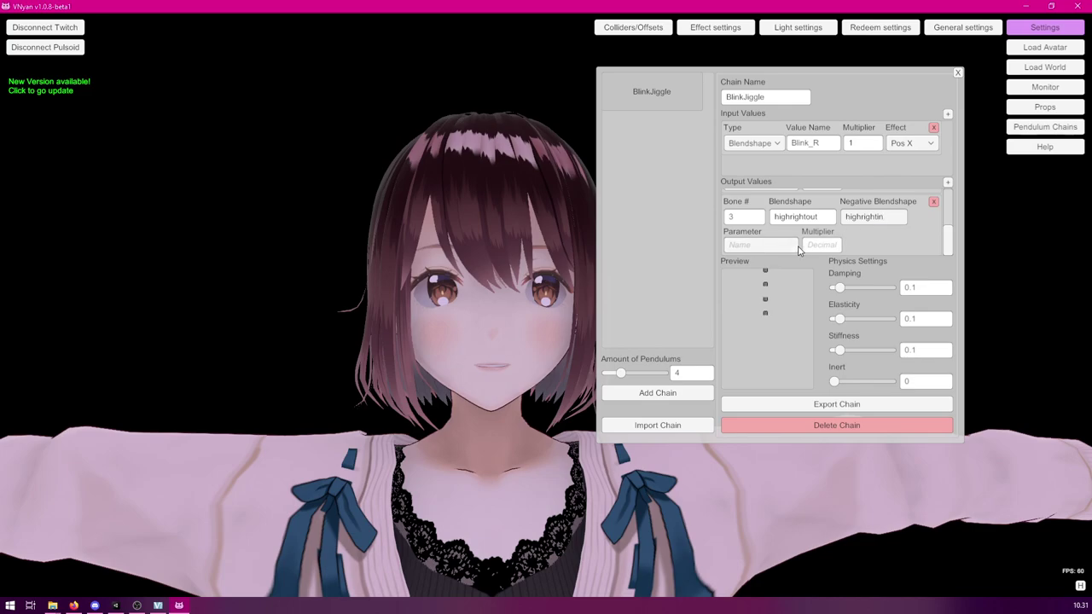
# Set its multiplier to 1.5 after testing -1, and reopen the blendshape monitor.
pyautogui.click(819, 245)
pyautogui.write('1')
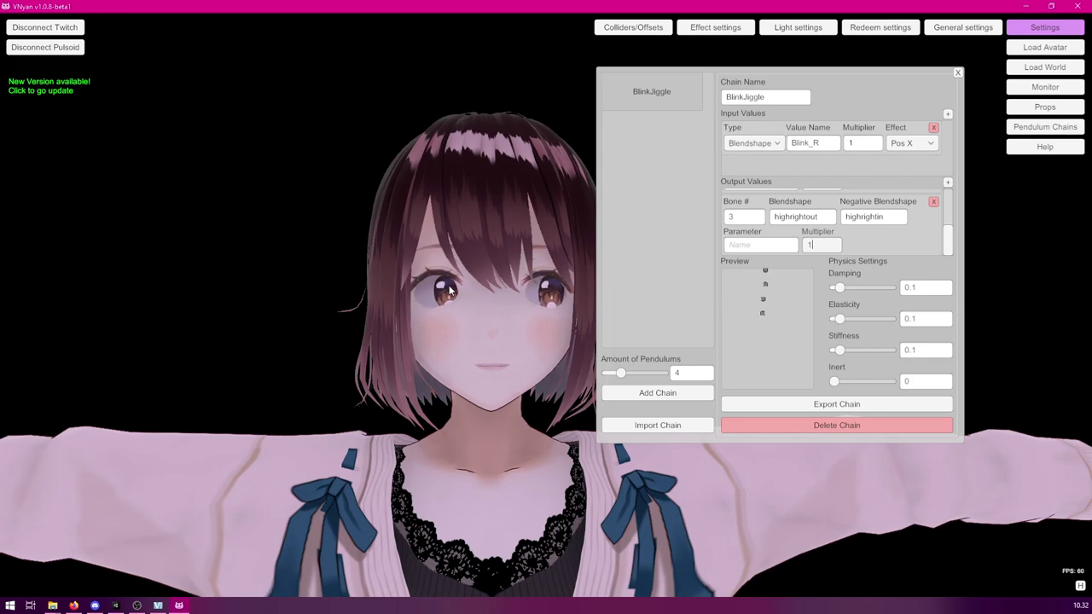
pyautogui.click(818, 246)
pyautogui.write('-')
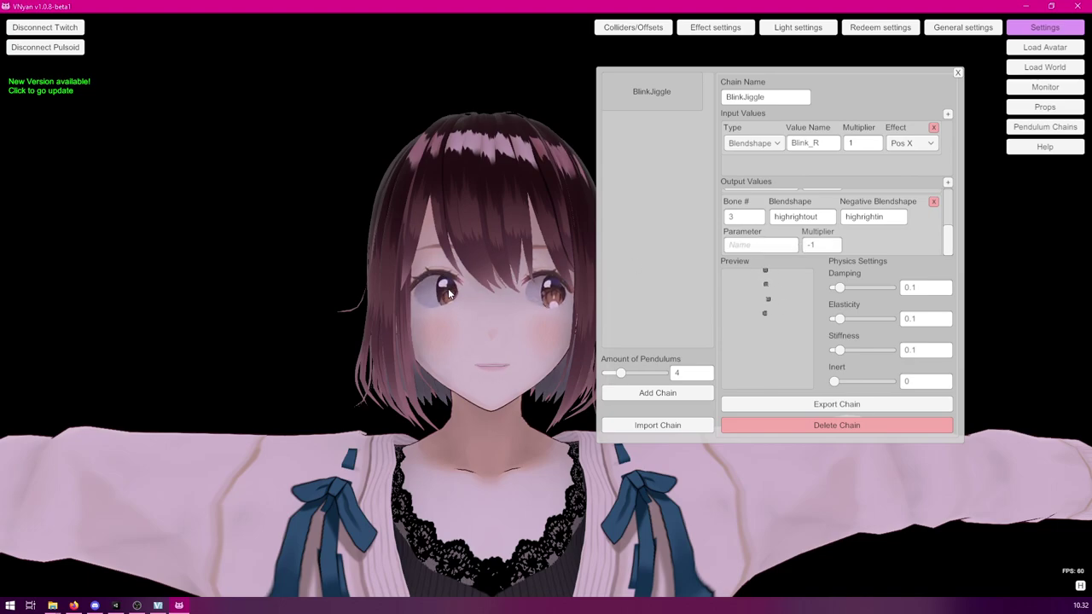
pyautogui.click(825, 245)
pyautogui.press('BackSpace')
pyautogui.press('BackSpace')
pyautogui.write('1')
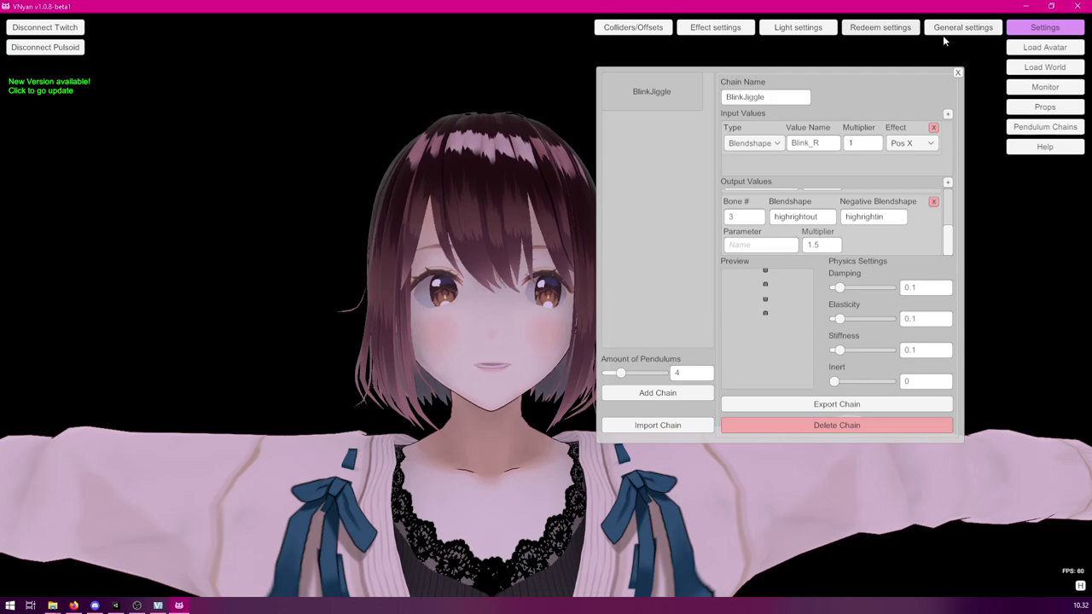
pyautogui.click(1040, 91)
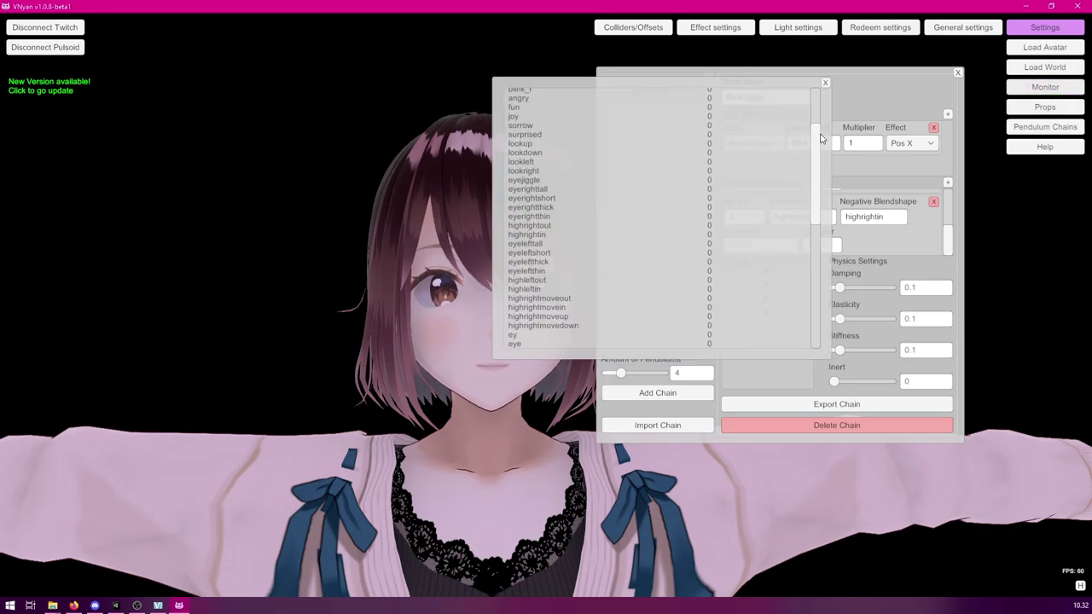
pyautogui.moveTo(821, 138); pyautogui.dragTo(817, 333)
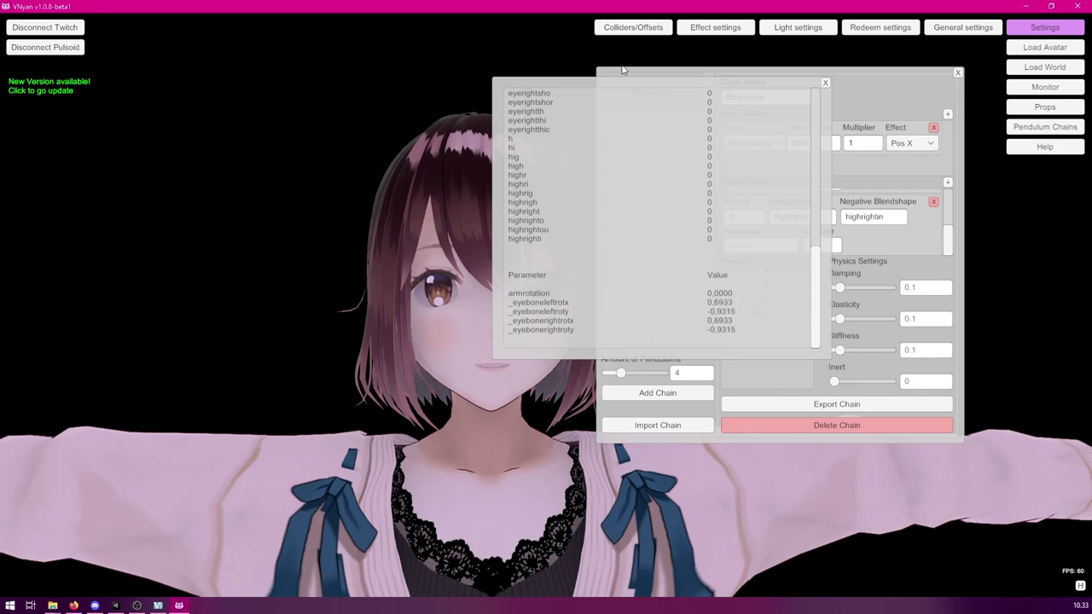
pyautogui.moveTo(682, 130); pyautogui.dragTo(588, 113)
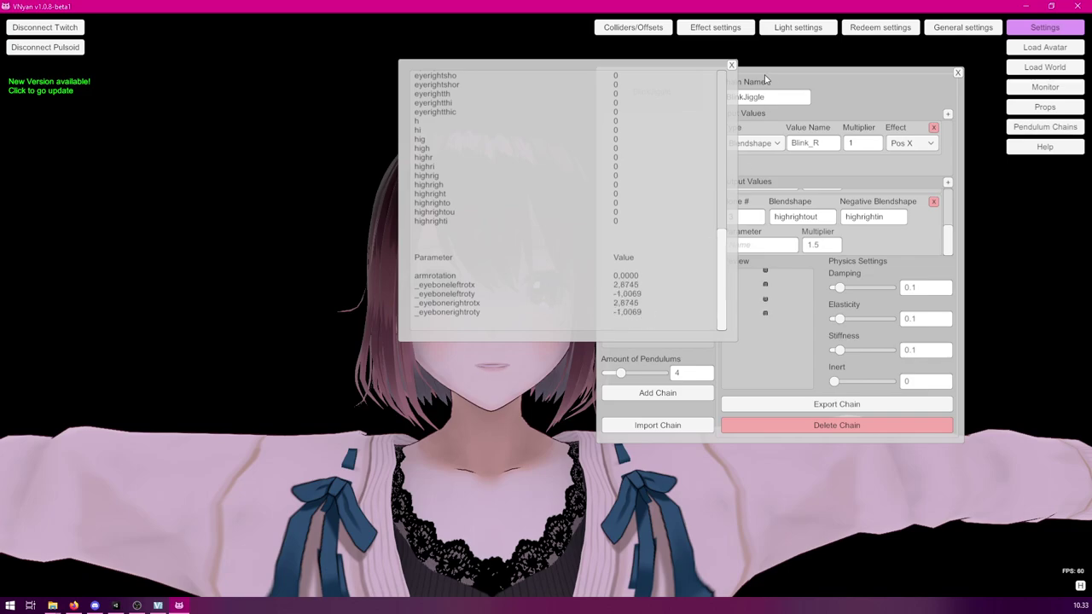
pyautogui.click(730, 65)
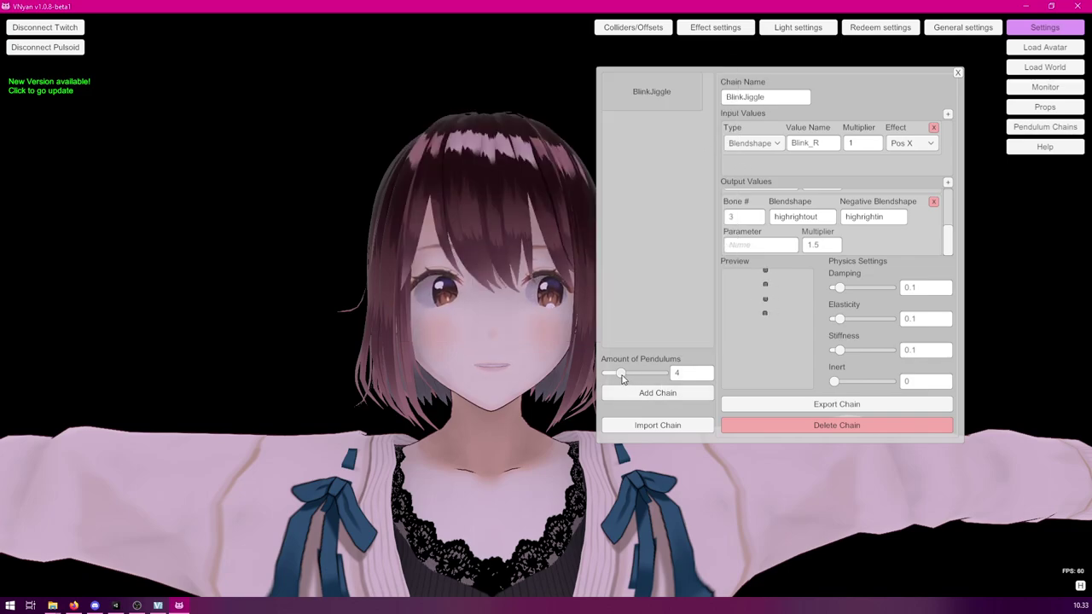
# Add a 3-pendulum chain and name it EyeMovementY.
pyautogui.moveTo(621, 375); pyautogui.dragTo(614, 372)
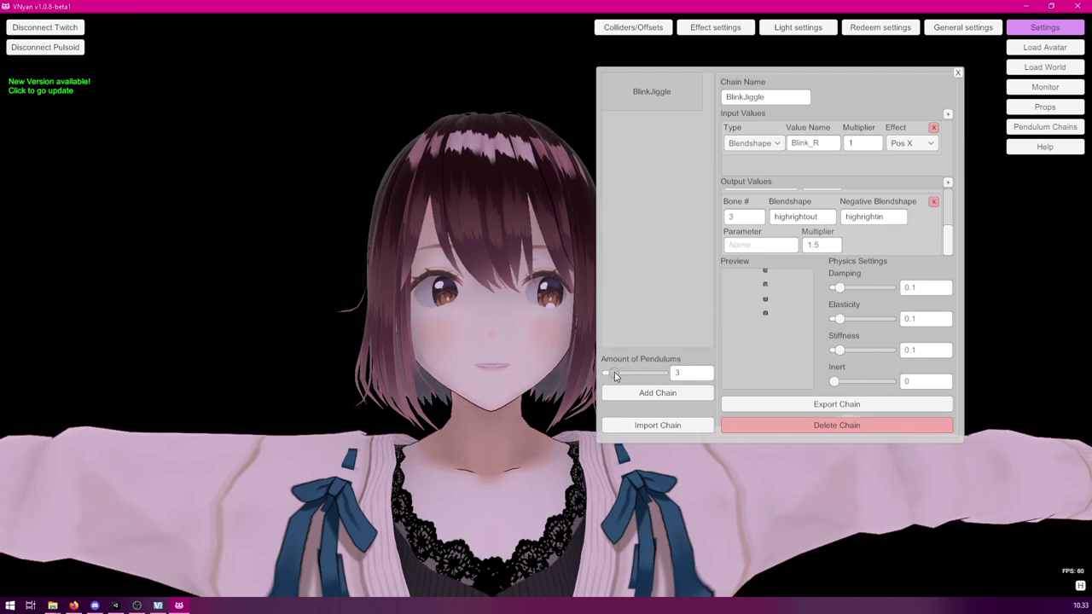
pyautogui.click(651, 394)
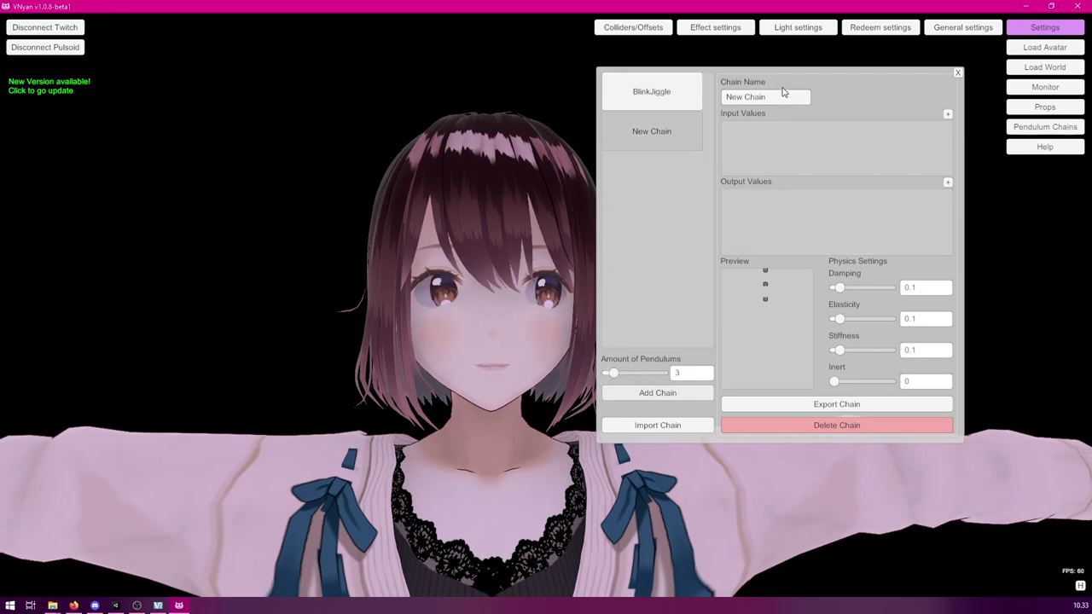
pyautogui.click(790, 98)
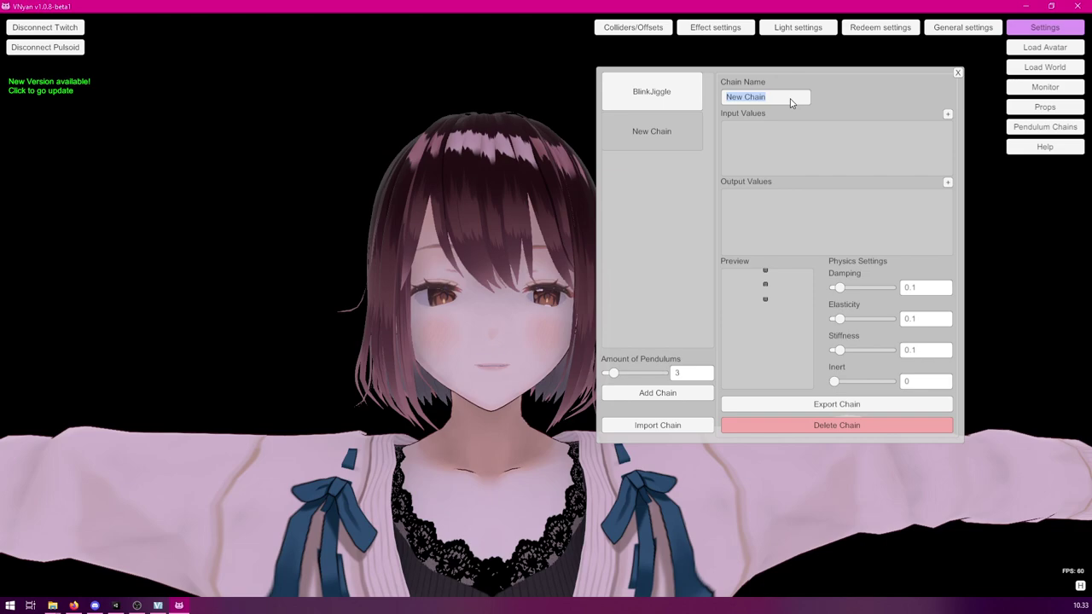
pyautogui.write('EyeMovement')
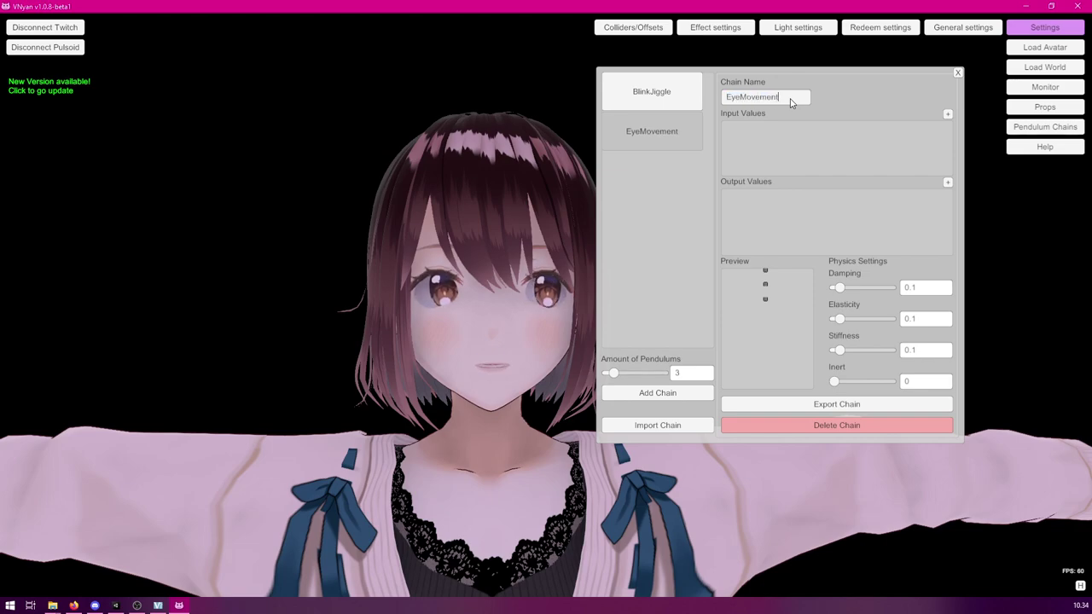
pyautogui.write('Y')
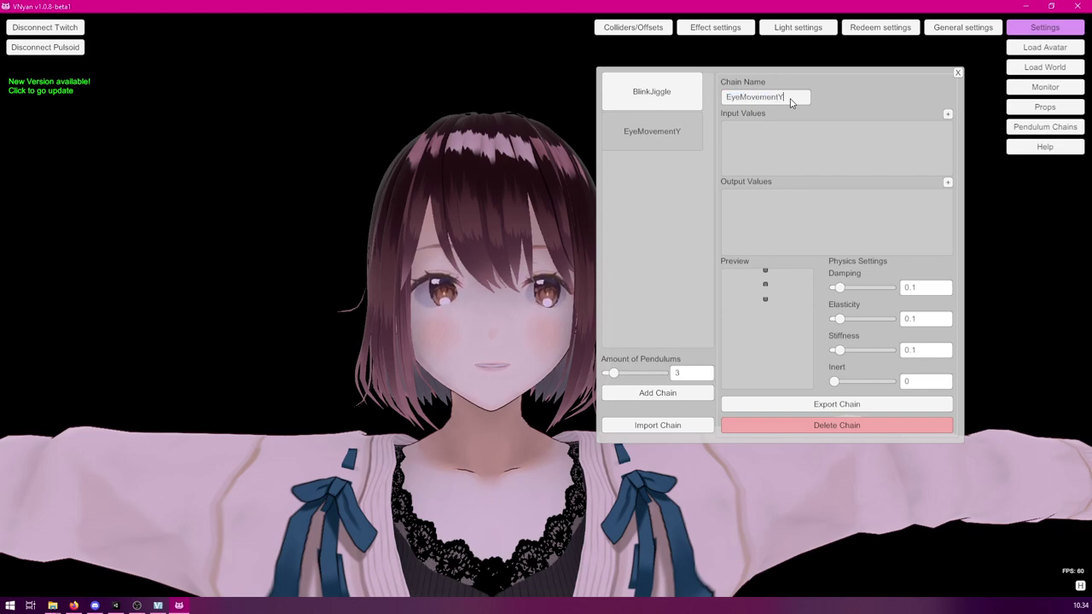
# Correct the chain name to EyeMovementX and add an empty input value.
pyautogui.click(792, 98)
pyautogui.click(793, 99)
pyautogui.press('BackSpace')
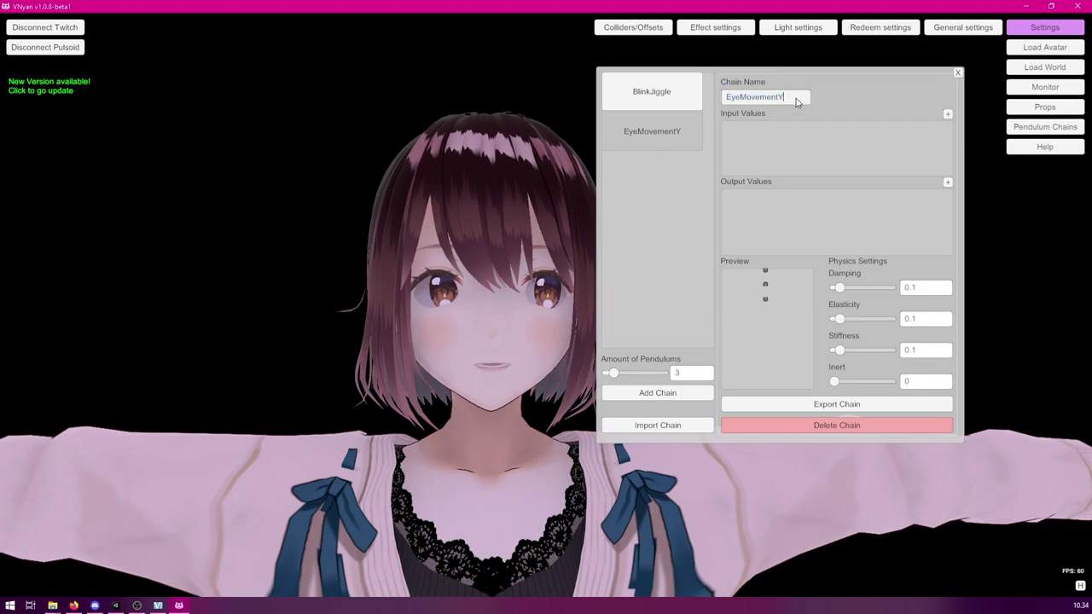
pyautogui.write('X')
pyautogui.click(865, 94)
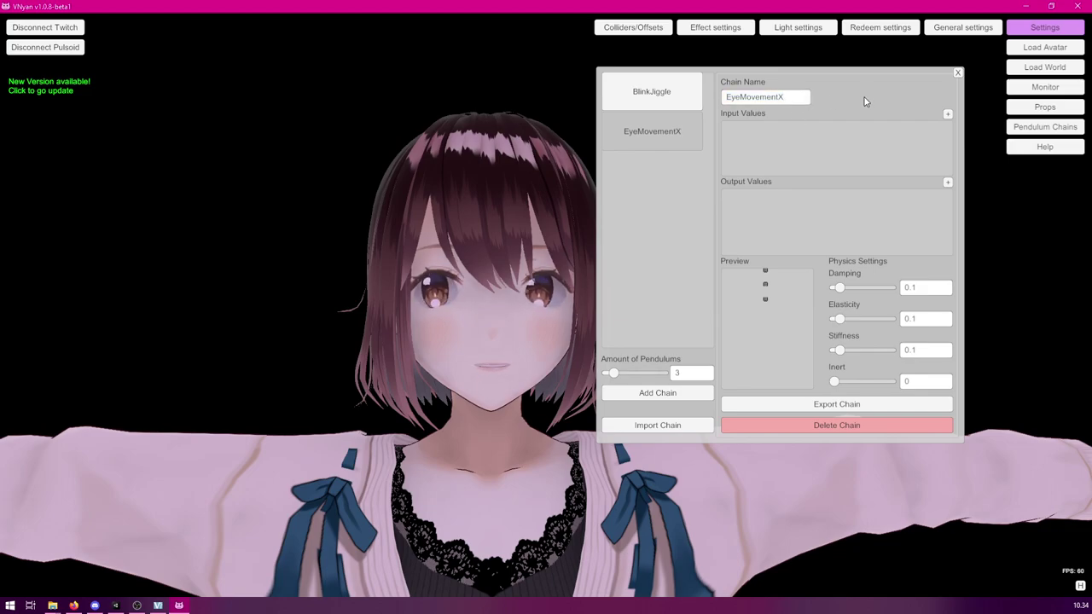
pyautogui.click(947, 114)
pyautogui.moveTo(862, 94); pyautogui.dragTo(794, 95)
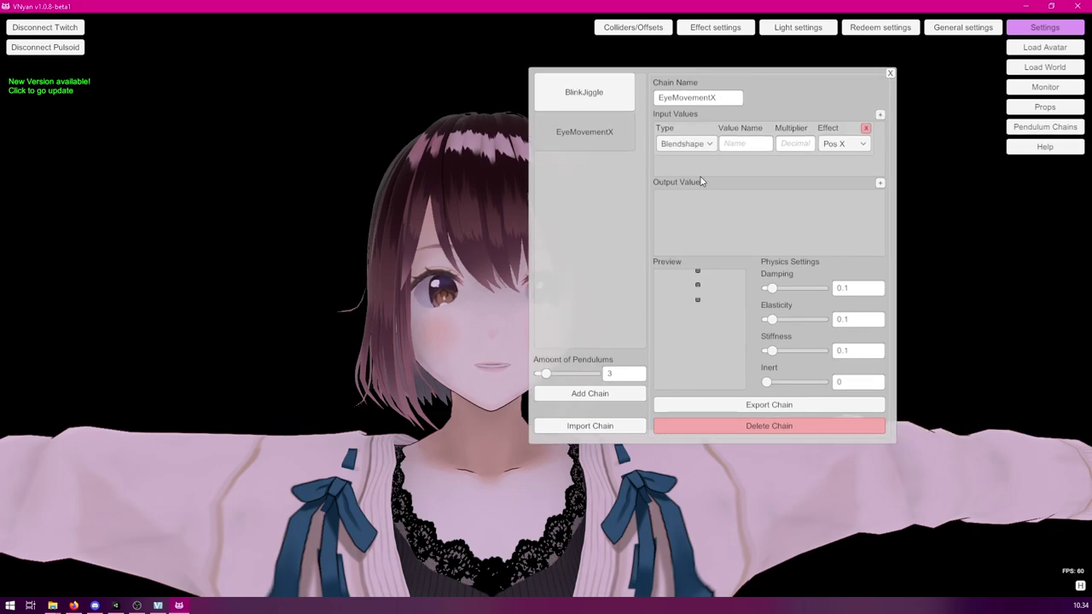
# Switch the EyeMovementX input type to Parameter and bring up the live parameter monitor.
pyautogui.click(688, 145)
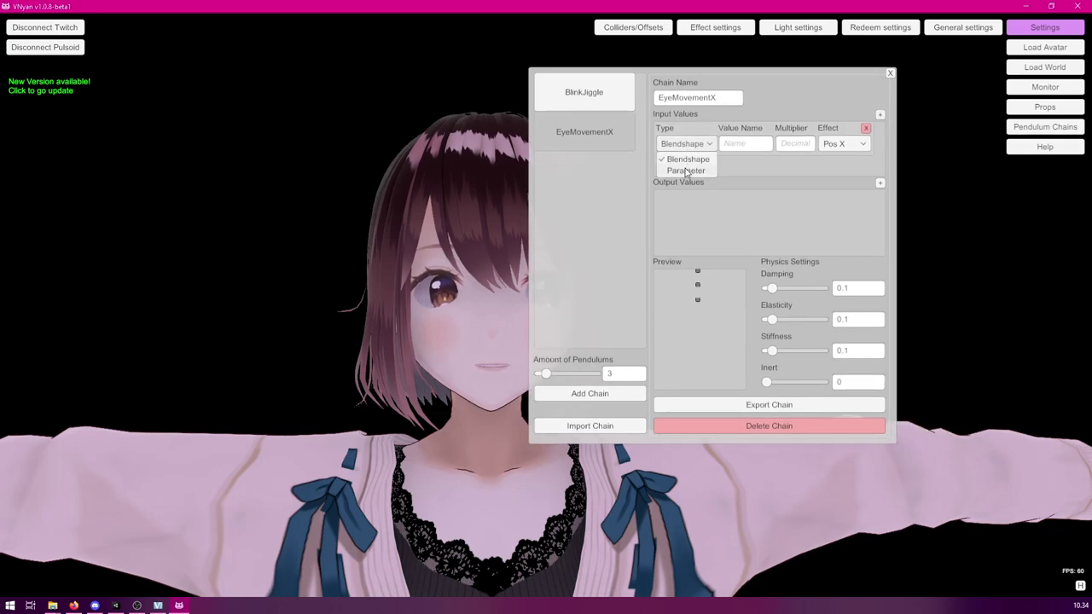
pyautogui.click(685, 170)
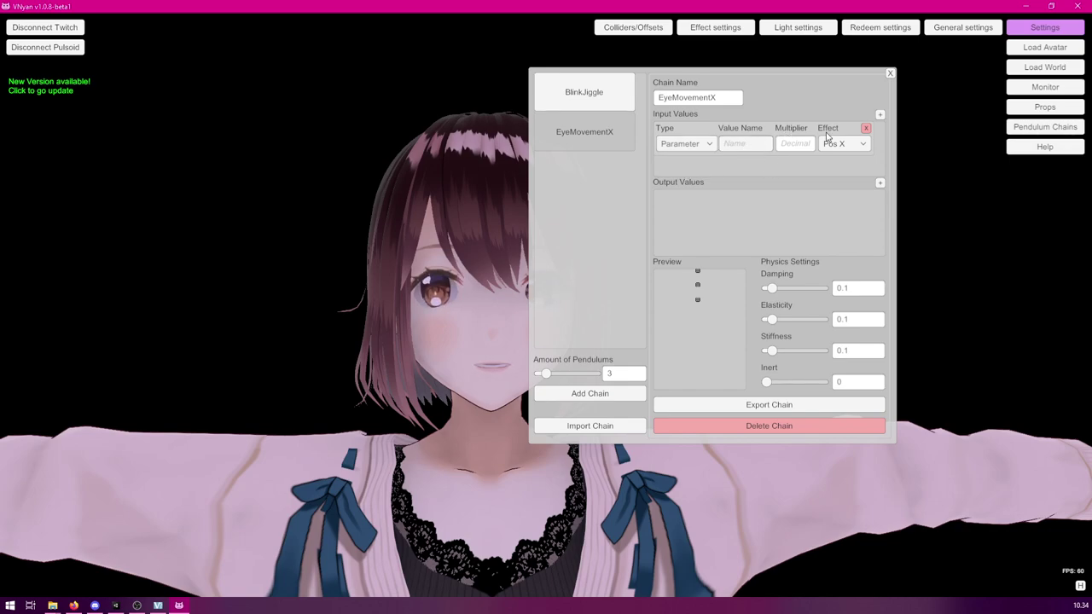
pyautogui.click(1054, 89)
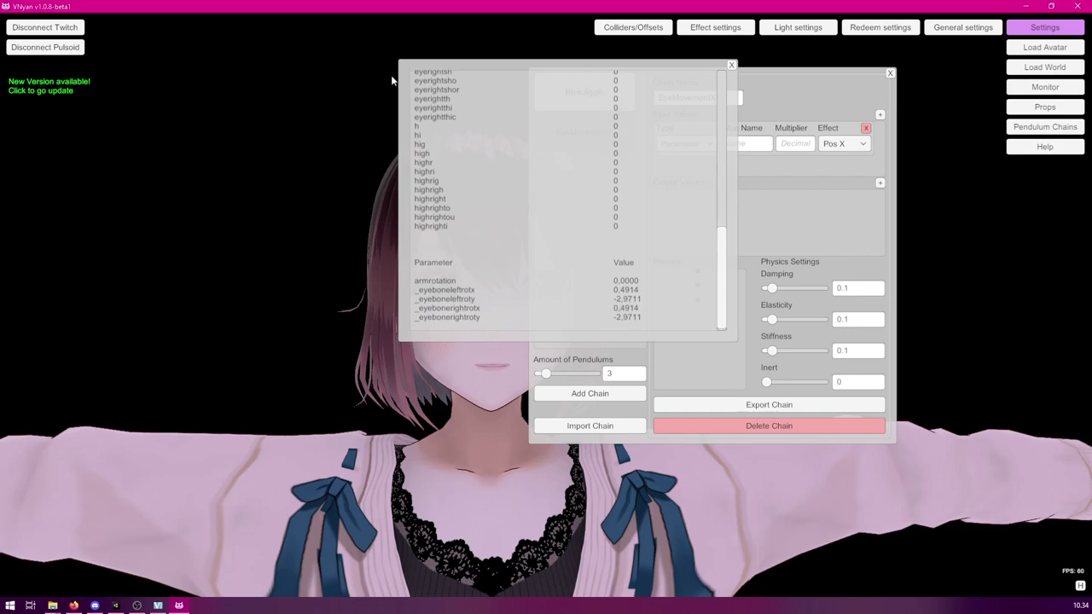
pyautogui.moveTo(573, 70); pyautogui.dragTo(373, 74)
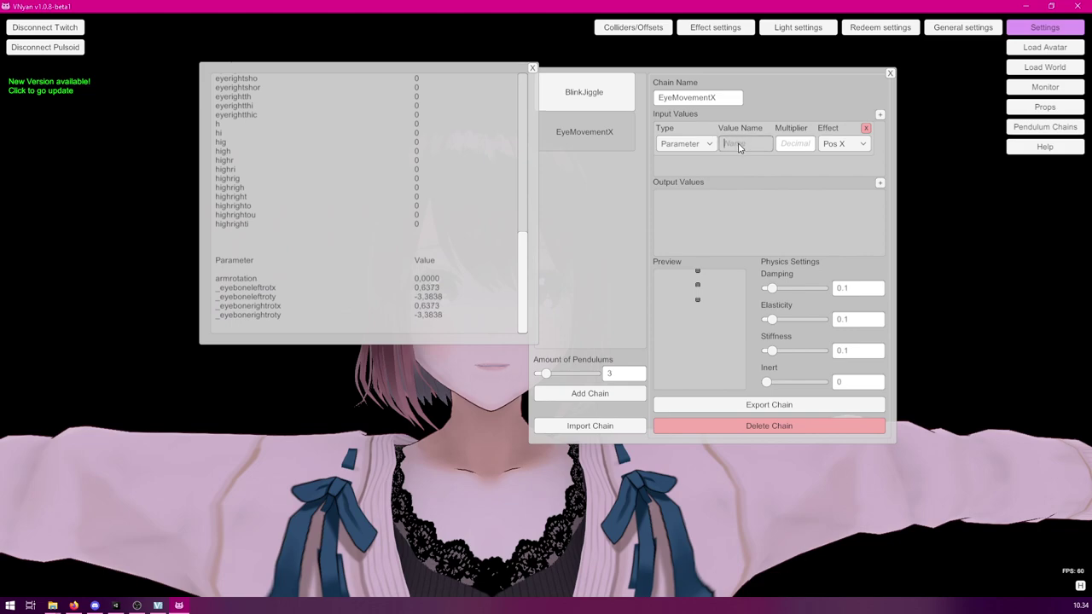
# Enter _eyebonerightroty as the input's value name with a multiplier of 0.15.
pyautogui.click(738, 147)
pyautogui.write('_eyebonerightroty')
pyautogui.click(801, 146)
pyautogui.write('1')
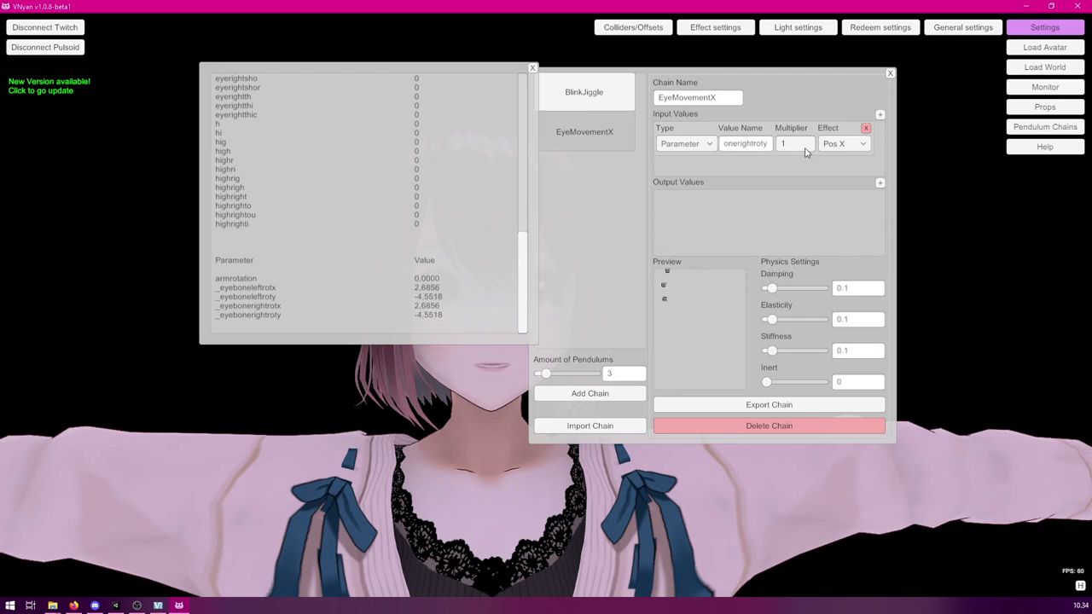
pyautogui.press('BackSpace')
pyautogui.write('0.2')
pyautogui.press('BackSpace')
pyautogui.write('15')
pyautogui.moveTo(482, 66); pyautogui.dragTo(283, 57)
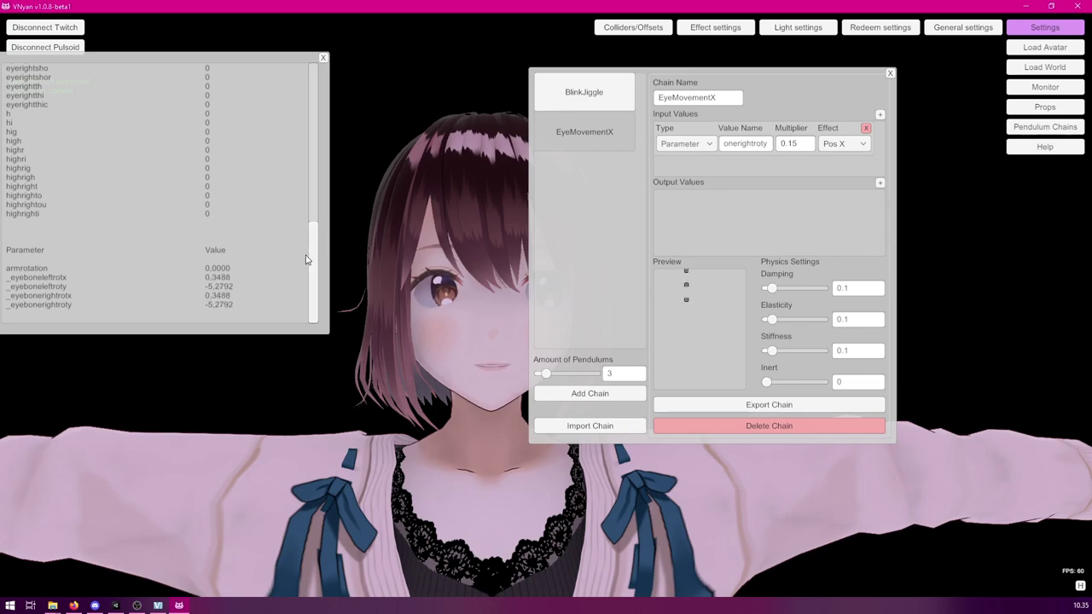
# Add an output value on bone 3 driving the highrightmoveout blendshape.
pyautogui.moveTo(312, 260); pyautogui.dragTo(313, 127)
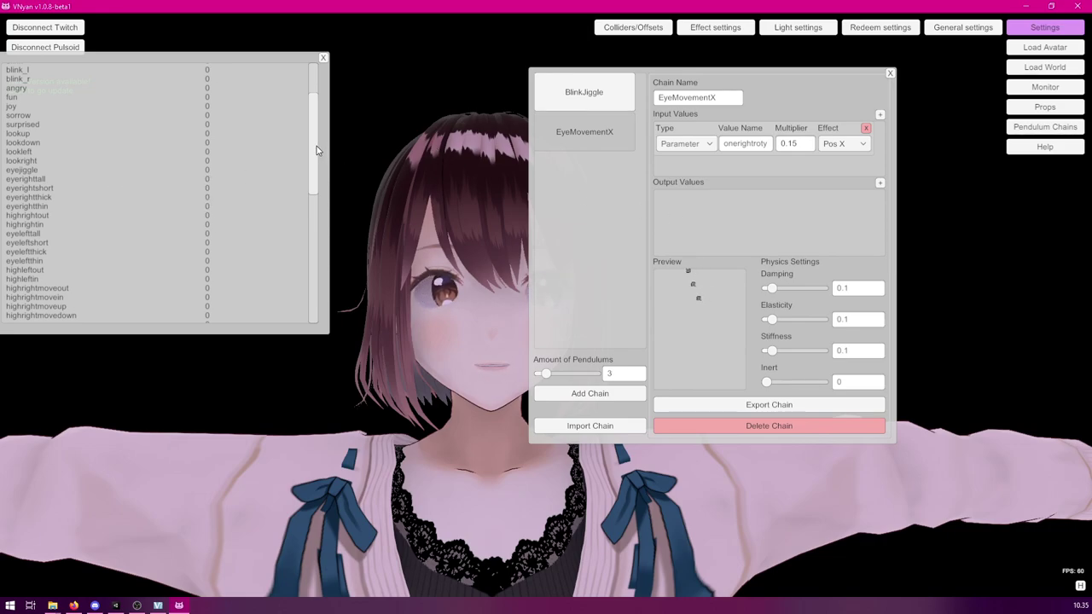
pyautogui.moveTo(317, 147); pyautogui.dragTo(314, 159)
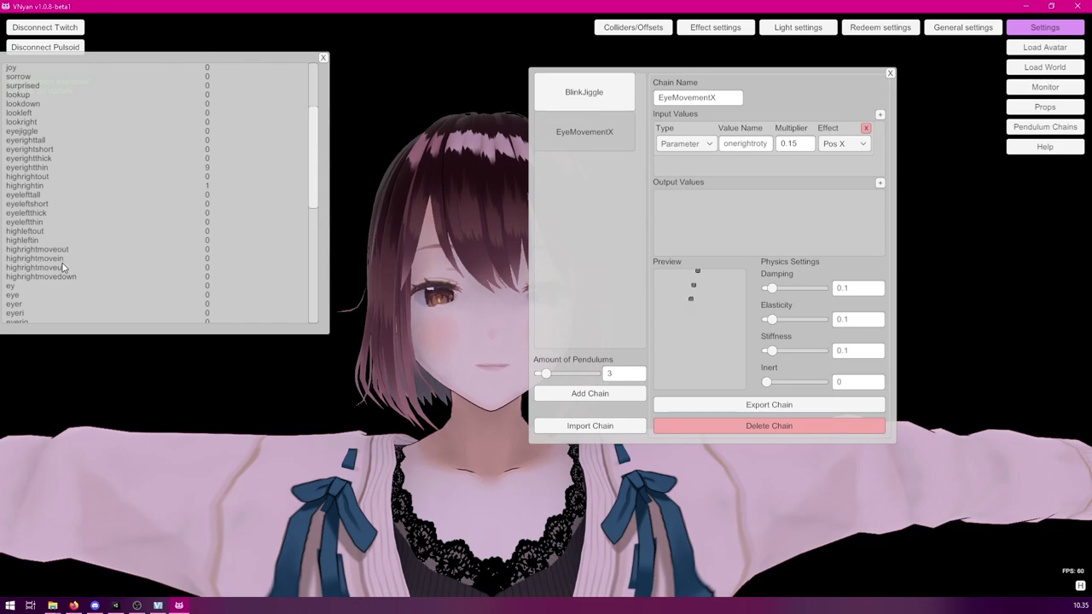
pyautogui.click(880, 184)
pyautogui.click(681, 213)
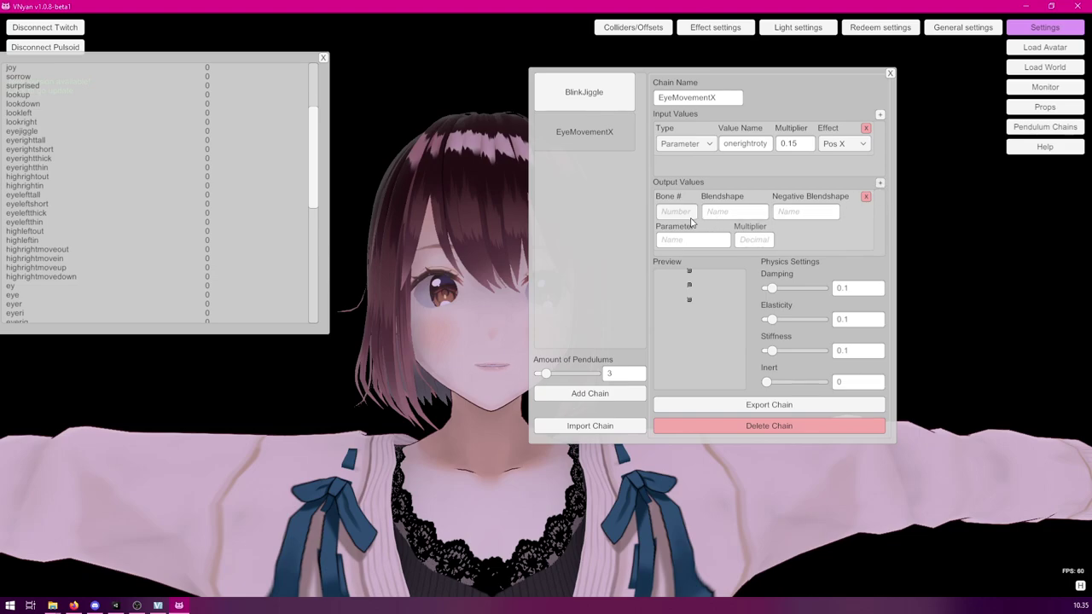
pyautogui.write('3')
pyautogui.click(709, 213)
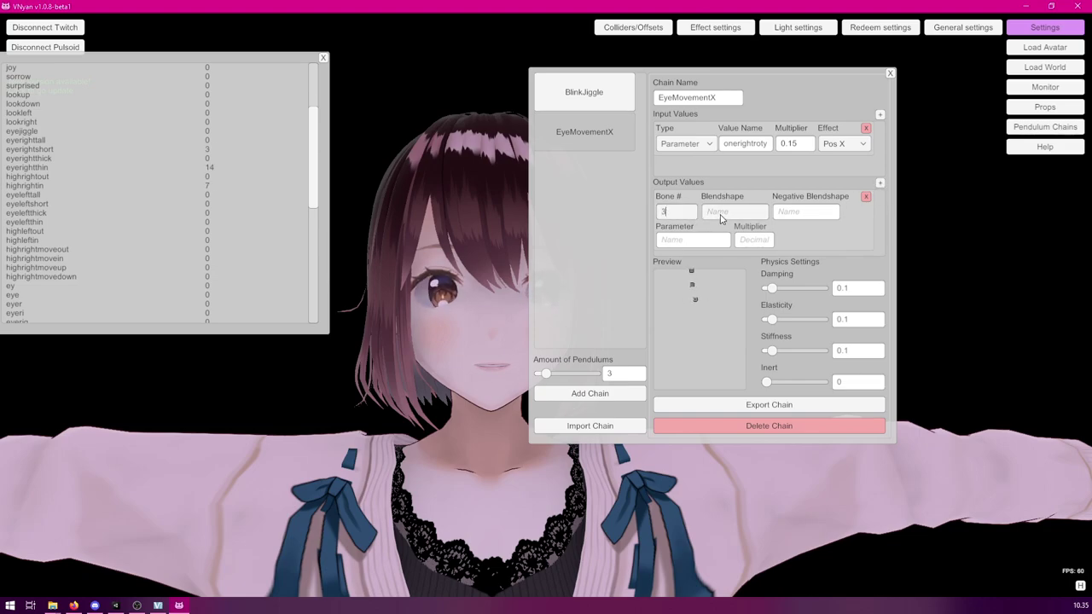
pyautogui.write('highrightmoveout')
# Set highrightmovein as the negative blendshape and the output multiplier to 2.
pyautogui.click(801, 212)
pyautogui.write('highrightmovein')
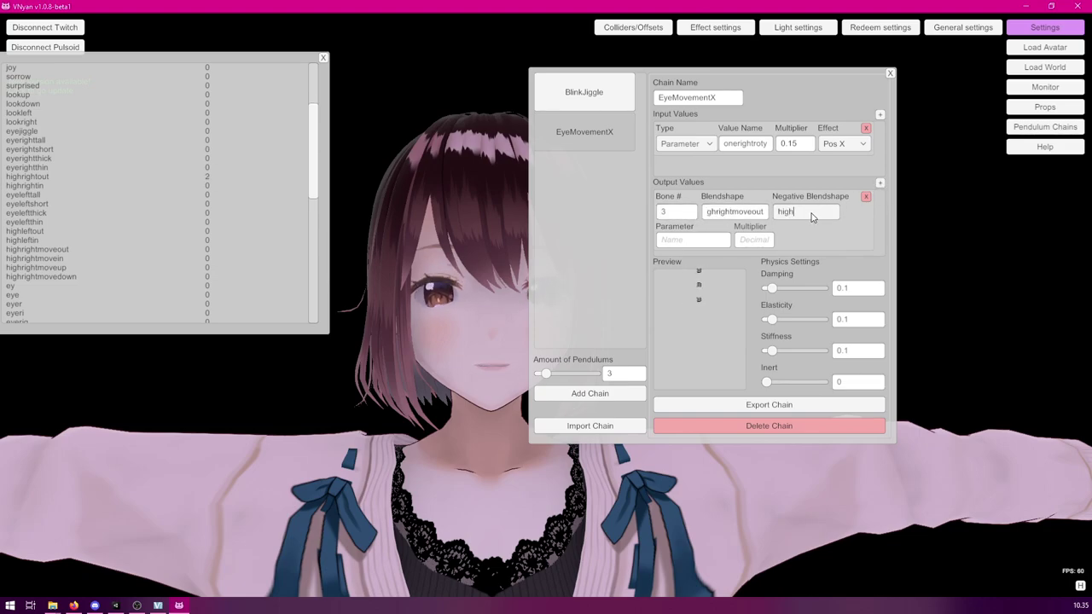
pyautogui.click(765, 242)
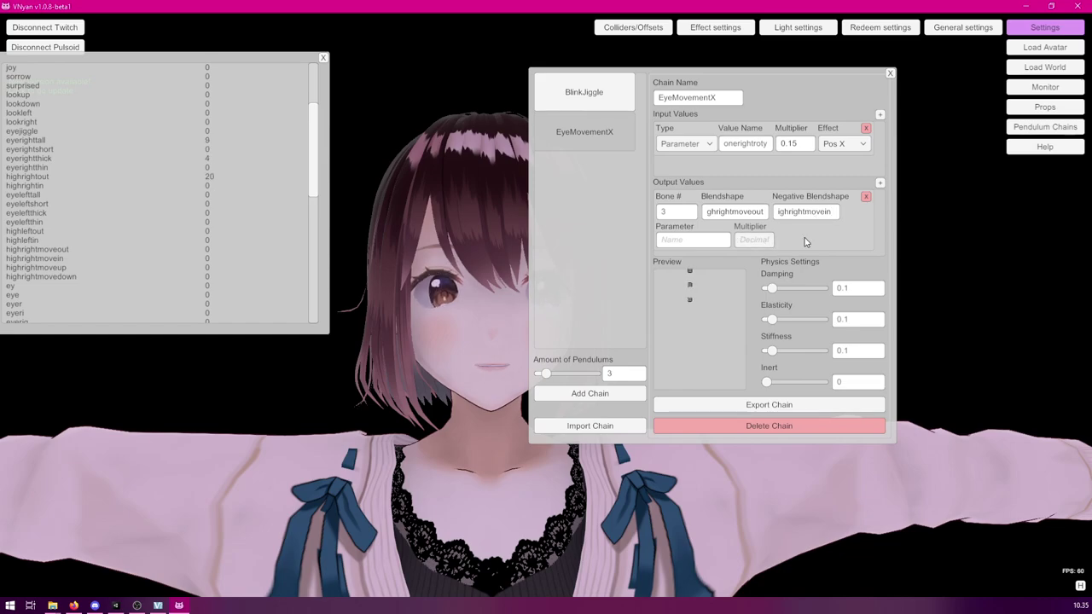
pyautogui.write('1')
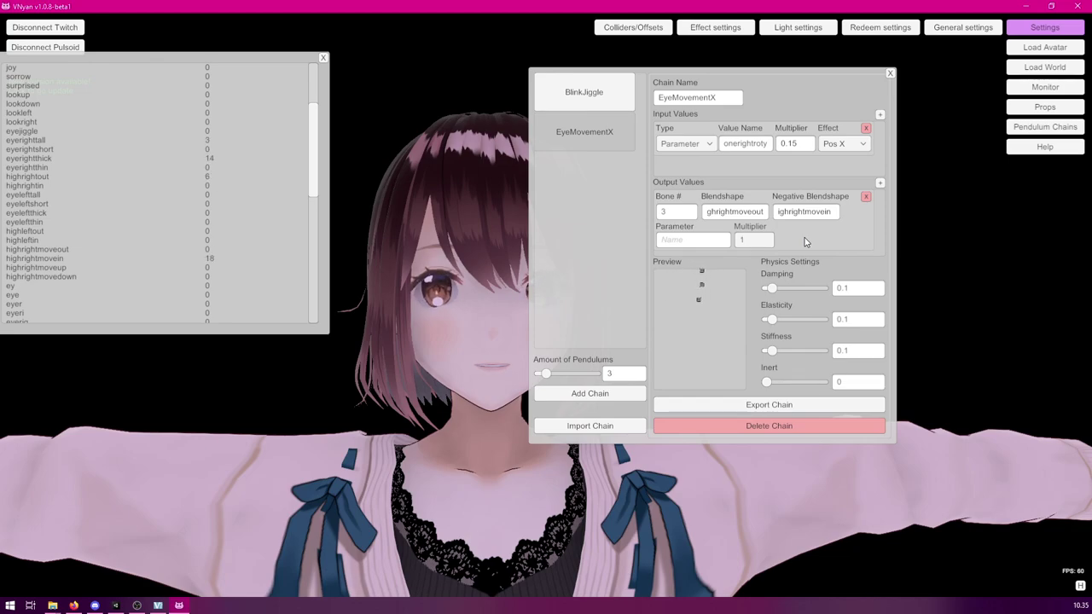
pyautogui.doubleClick(758, 243)
pyautogui.write('2')
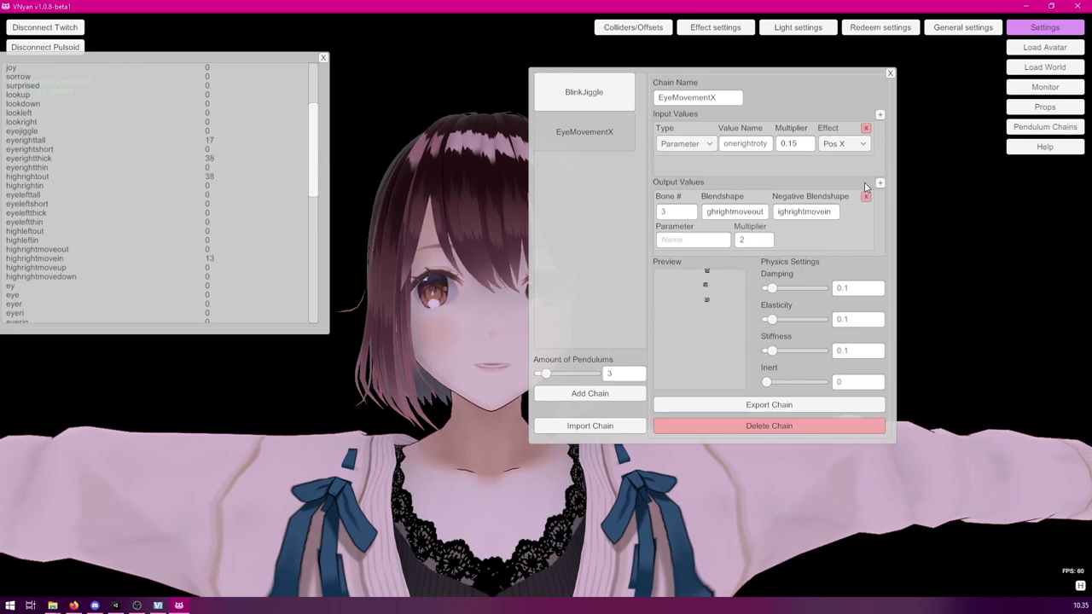
# Drag the Physics Settings damping slider from 0.1 to 0.27.
pyautogui.moveTo(771, 288); pyautogui.dragTo(783, 290)
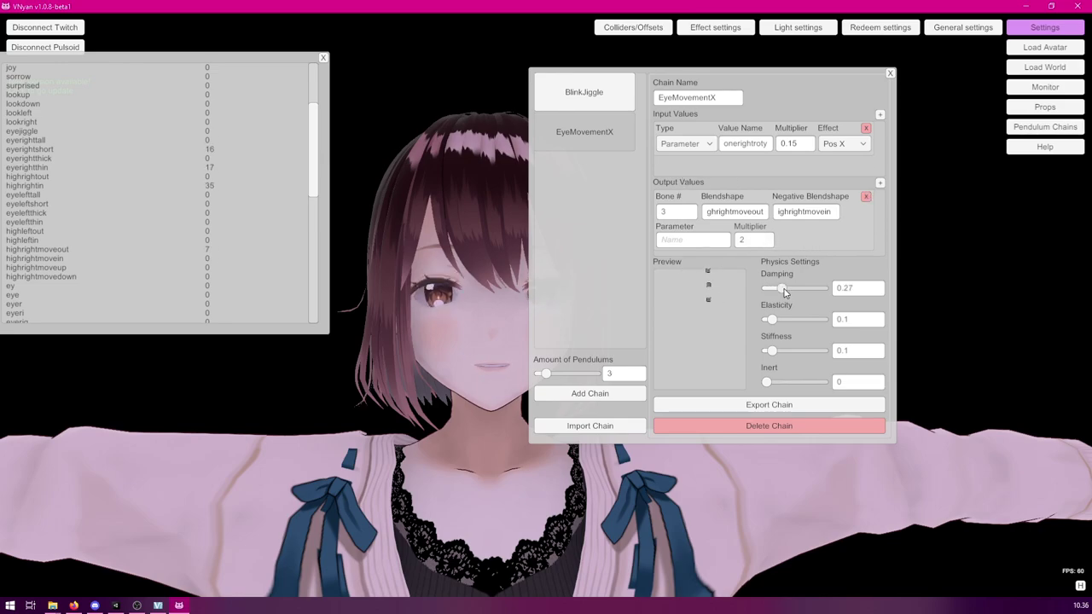